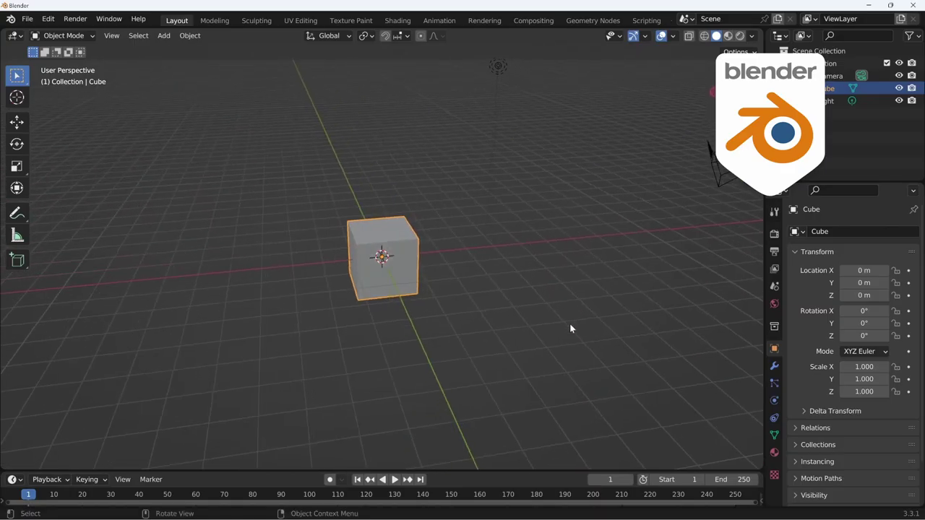
Delete the default cube, add a Grease Pencil Stroke object, and zoom in on it
key("Delete")
key("shift+a")
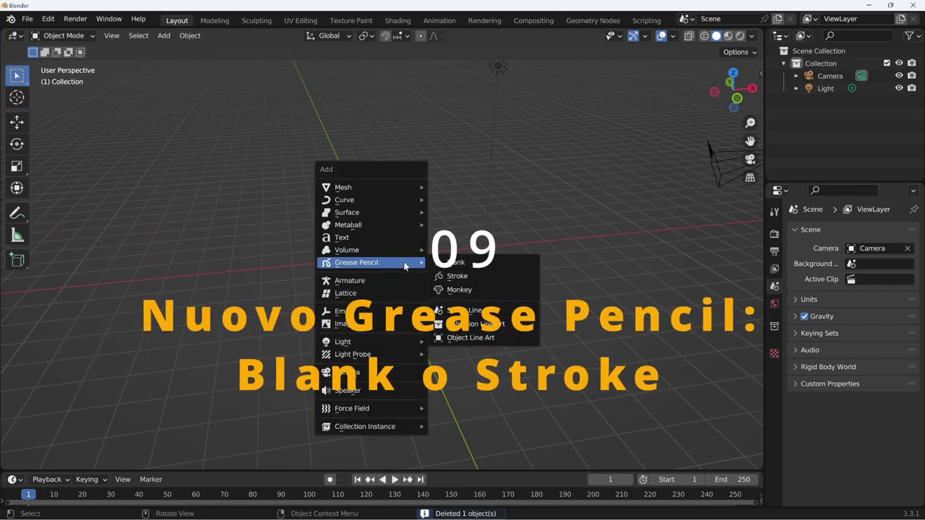
left_click(461, 279)
mouse_move(338, 373)
middle_mouse_down("ctrl")
mouse_move(449, 278)
mouse_move(435, 298)
mouse_move(384, 289)
middle_mouse_up("ctrl")
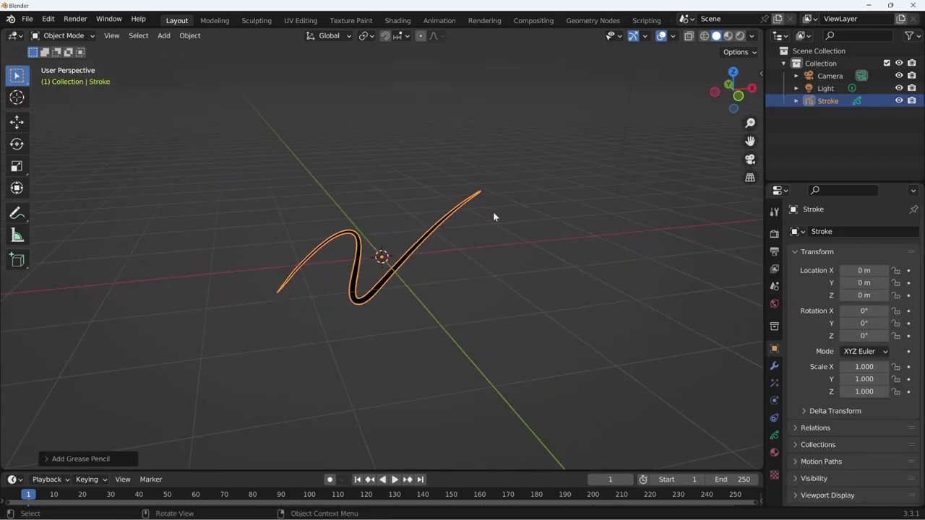
Show the Stroke's Black, White, Red, Green, Blue and Grey materials, then orbit around the stroke
left_click(775, 453)
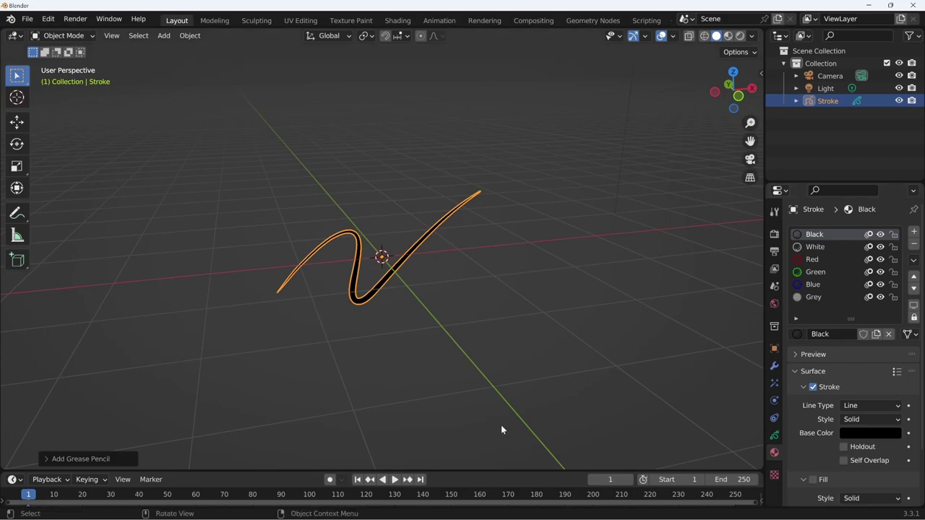
key("shift+a")
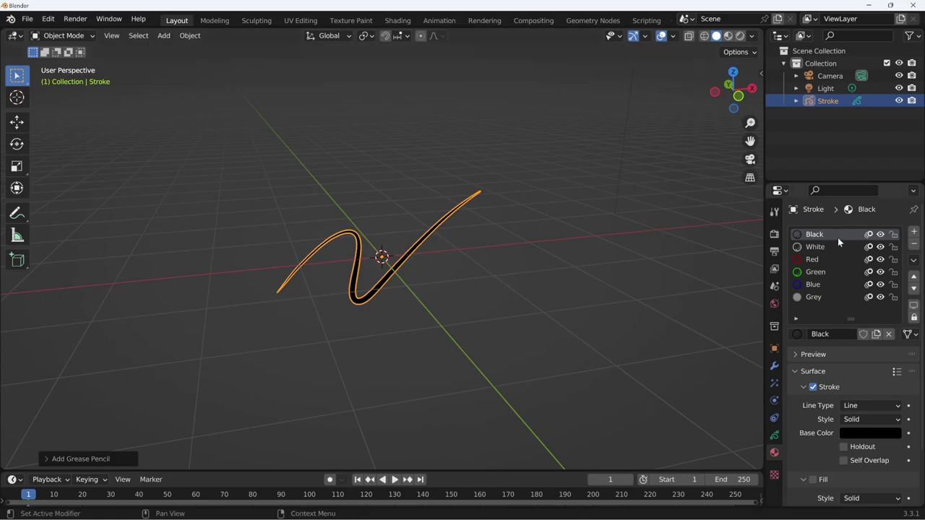
mouse_move(681, 297)
middle_mouse_down()
mouse_move(620, 305)
mouse_move(810, 252)
middle_mouse_up()
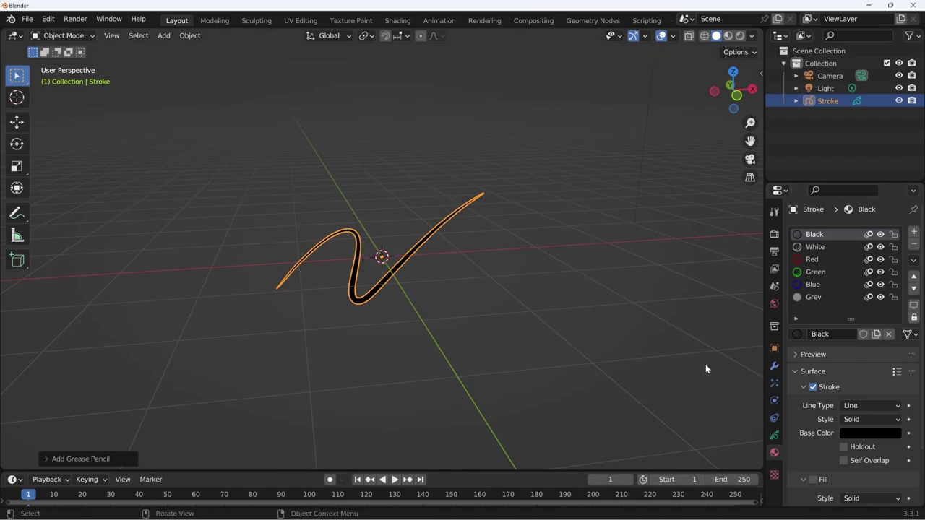
middle_click_drag(700, 362, 688, 372)
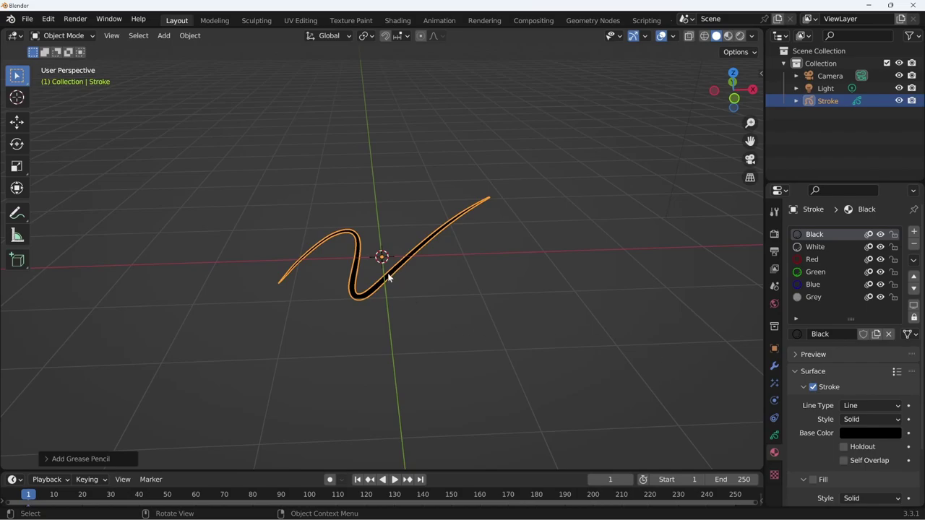
middle_click_drag(452, 368, 434, 406)
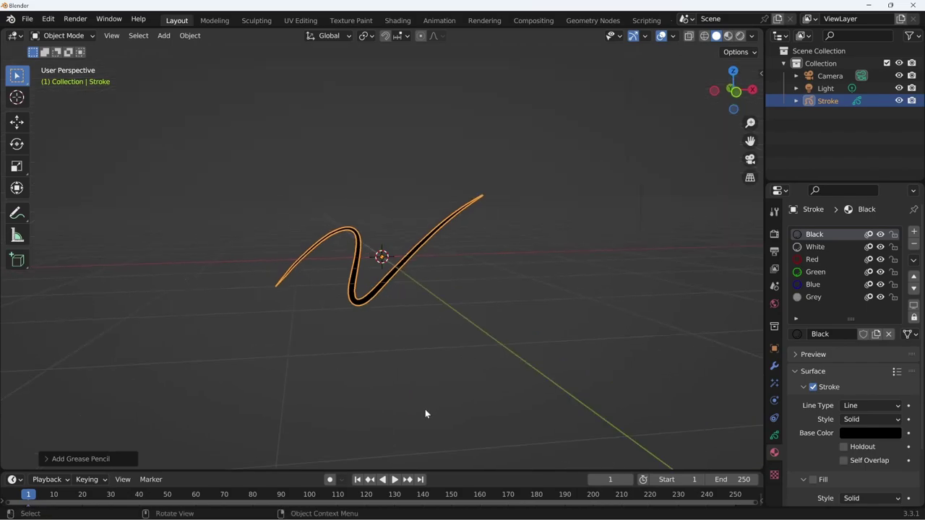
In Front view and Edit Mode, delete all the stroke's points, then undo to restore them
key("KP_1")
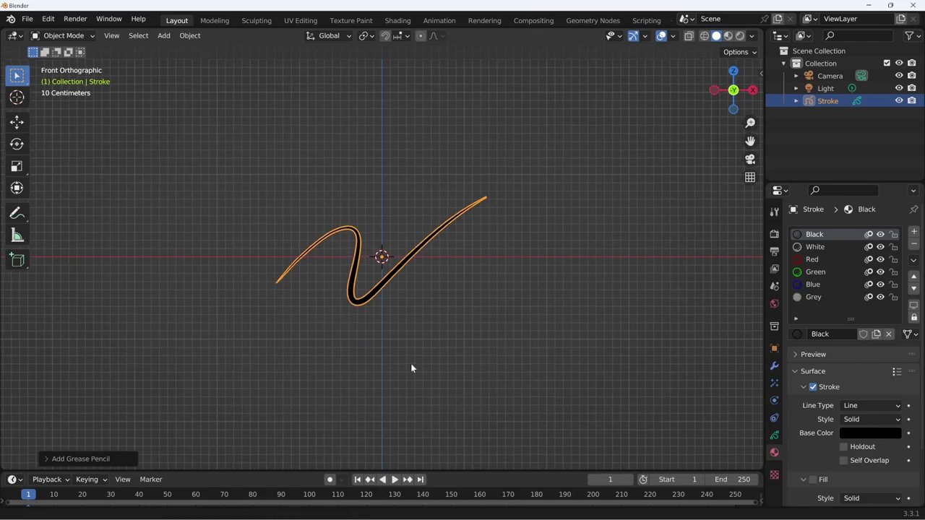
scroll(434, 343, "up", 2)
middle_click_drag(463, 320, 497, 352, "shift")
key("Tab")
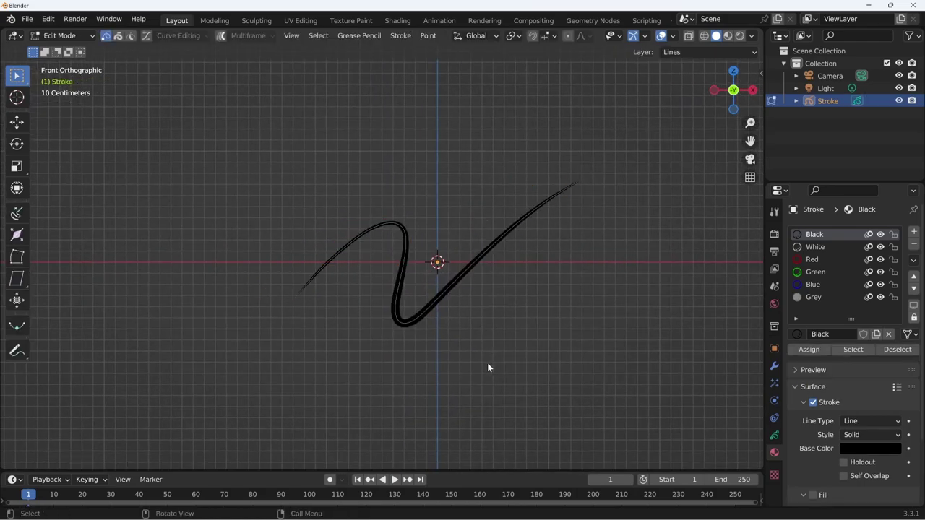
key("a")
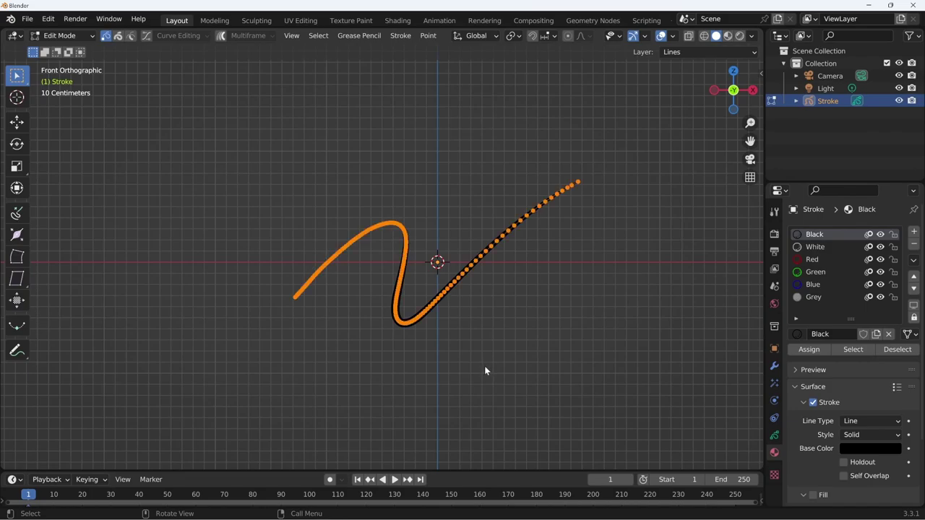
key("x")
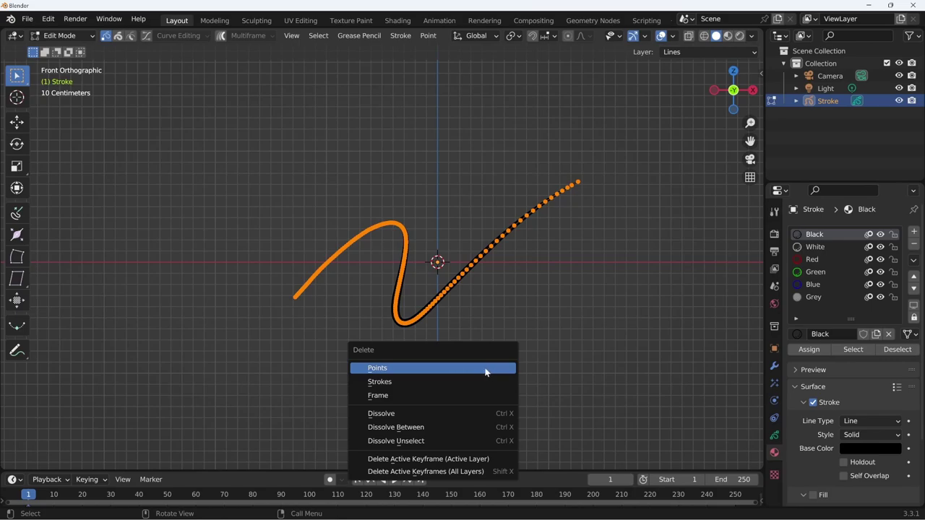
left_click(485, 371)
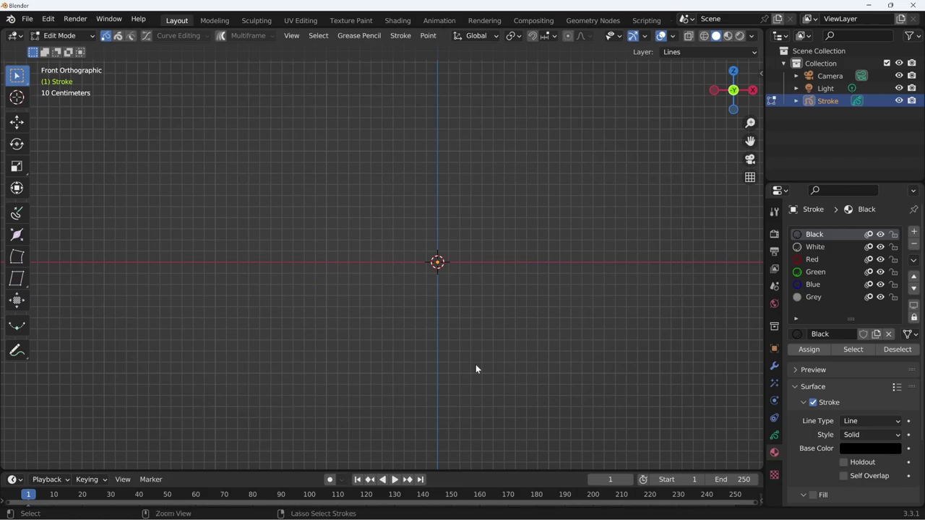
key("ctrl+z")
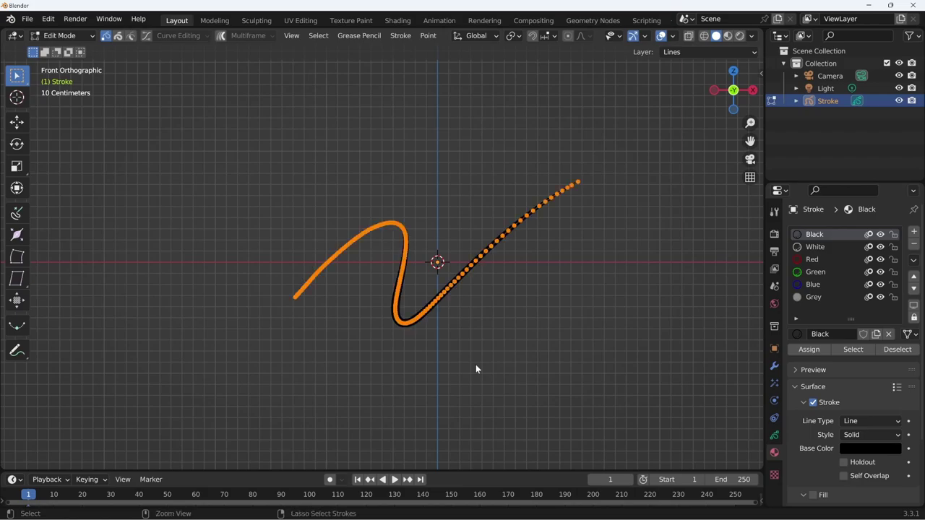
Delete the whole stroke in stroke-select mode and switch the object to Draw Mode
left_click(476, 369)
left_click(118, 35)
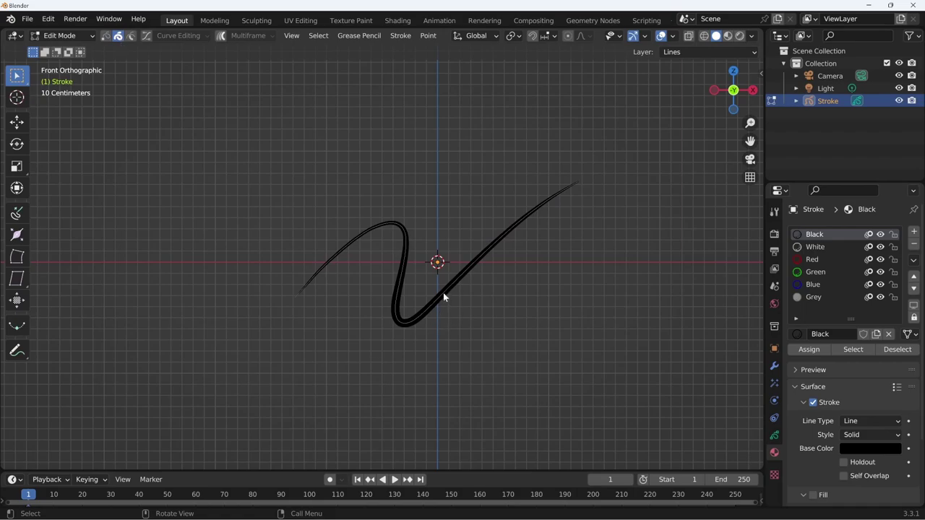
key("x")
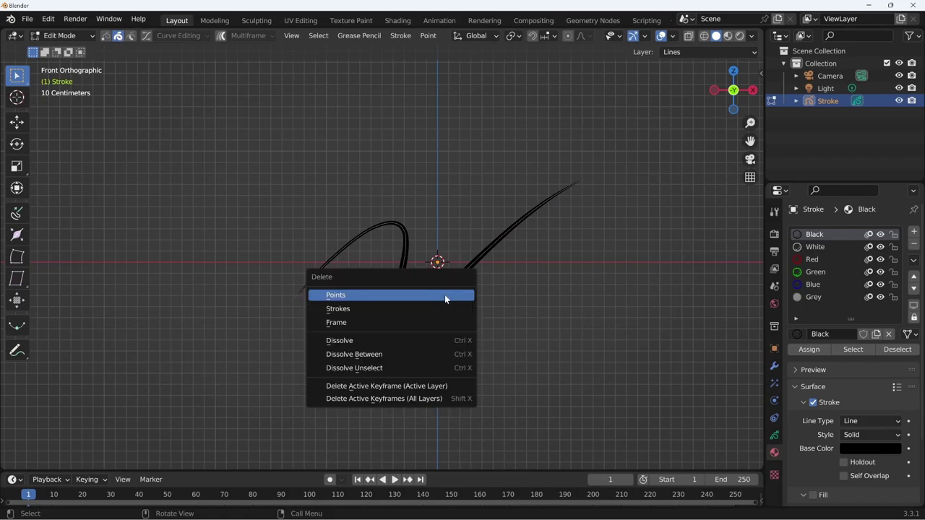
left_click(346, 310)
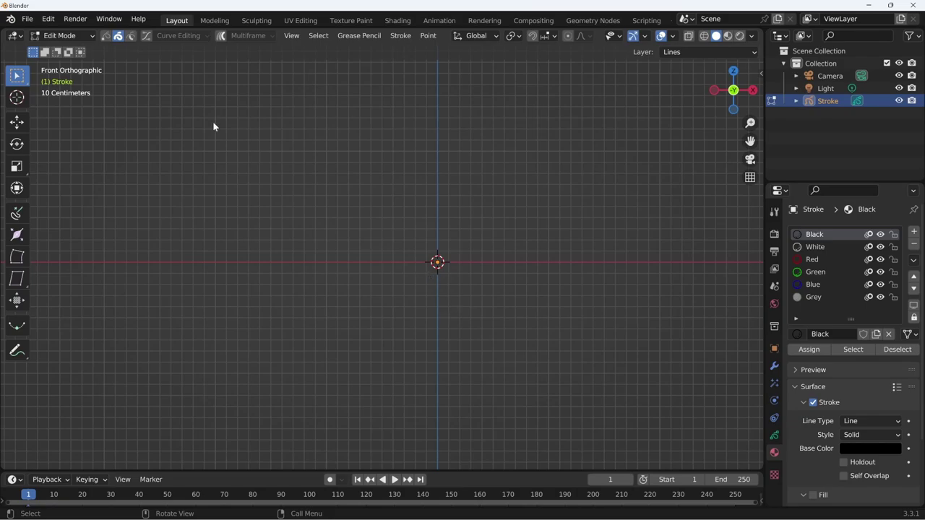
left_click(76, 35)
left_click(73, 92)
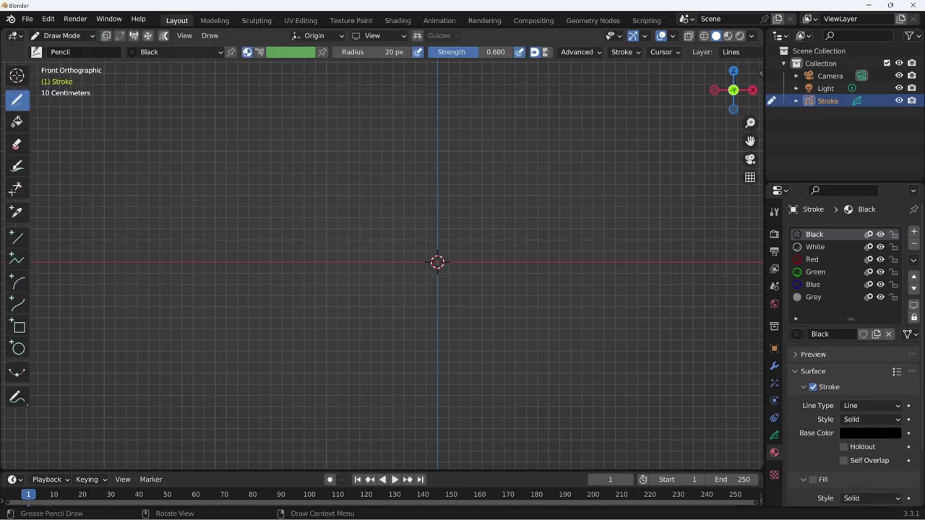
Draw a black wavy line, then white, green and blue loops using those materials
mouse_move(194, 200)
left_mouse_down()
mouse_move(519, 176)
mouse_move(657, 271)
left_mouse_up()
left_click(822, 260)
left_click(817, 247)
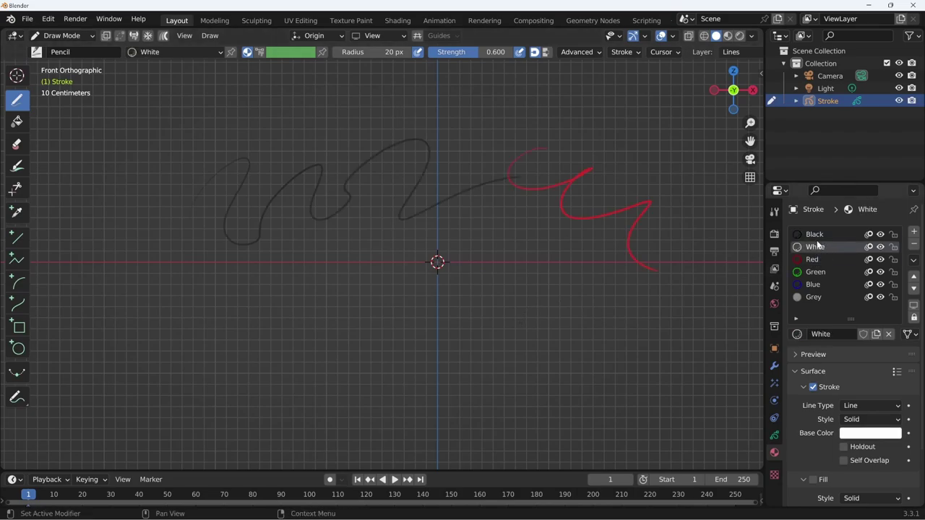
mouse_move(676, 173)
left_mouse_down()
mouse_move(694, 217)
mouse_move(690, 284)
left_mouse_up()
left_click(816, 271)
mouse_move(526, 236)
left_mouse_down()
mouse_move(555, 226)
mouse_move(633, 276)
left_mouse_up()
left_click(813, 284)
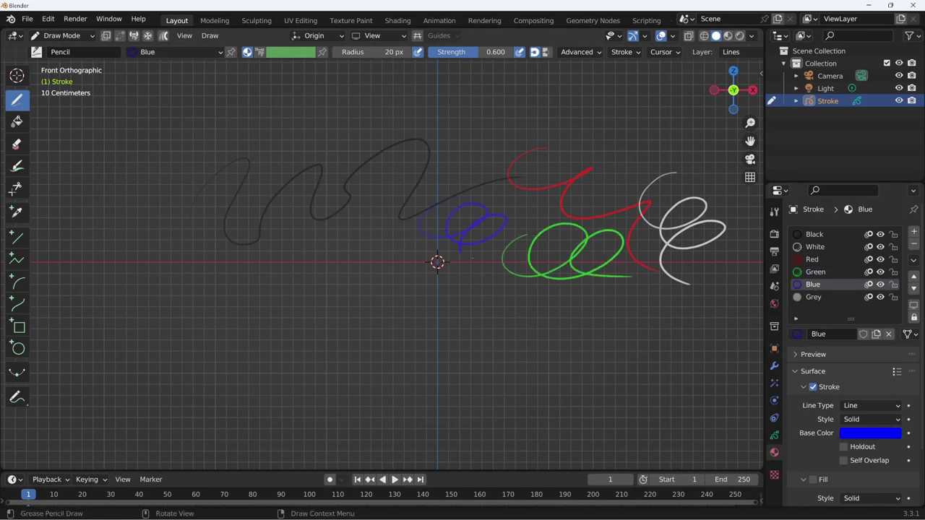
left_click_drag(473, 256, 499, 239)
Draw three grey filled blobs and a black ellipse at the lower right
left_click(814, 297)
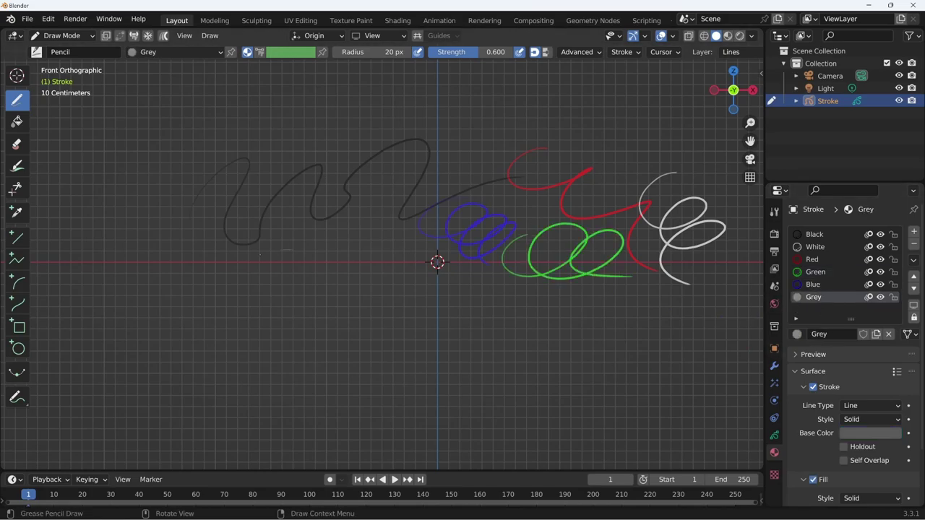
left_click_drag(261, 254, 311, 315)
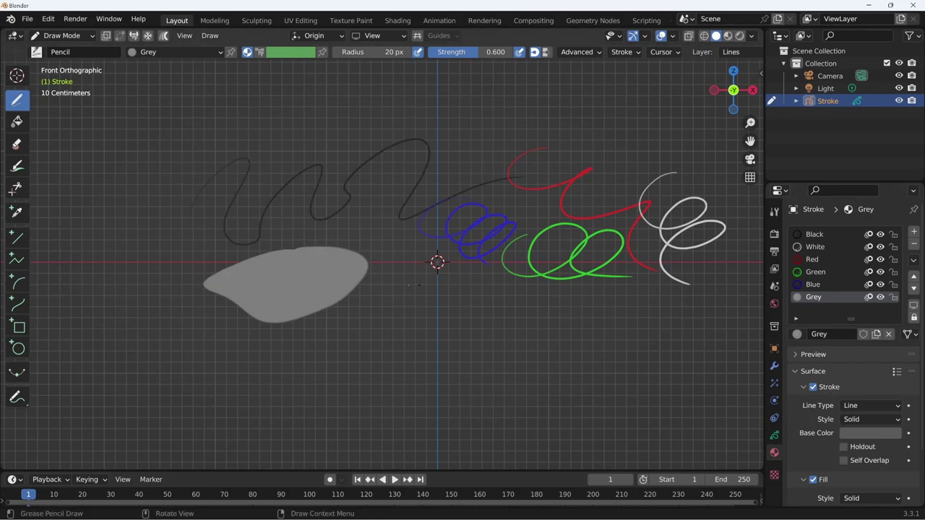
left_click_drag(414, 285, 361, 318)
left_click_drag(515, 289, 499, 346)
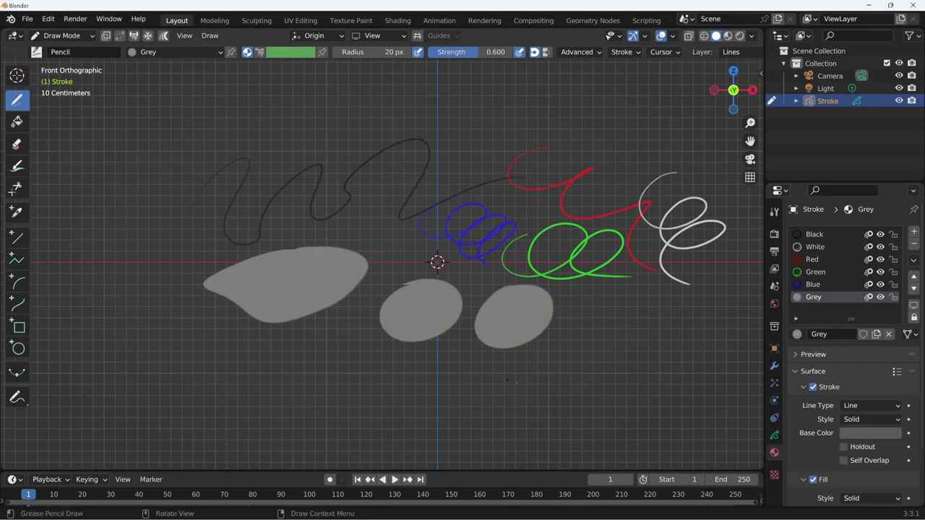
left_click(815, 235)
left_click_drag(561, 358, 536, 353)
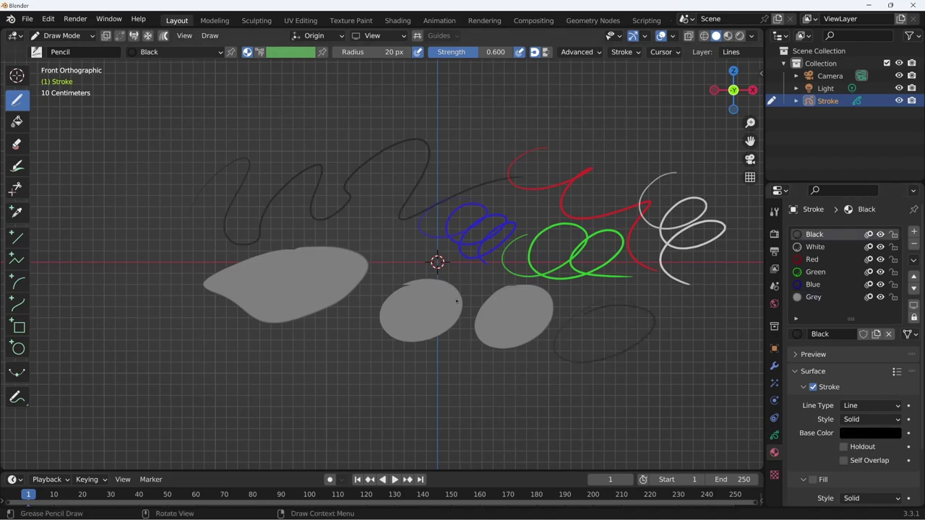
left_click(27, 19)
mouse_move(44, 33)
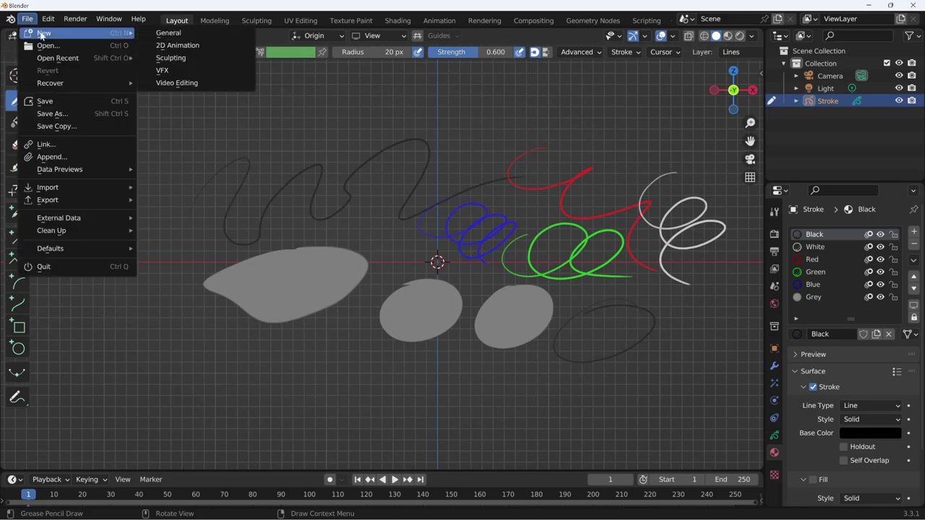
Start a new General scene without saving, and delete its default cube
left_click(180, 34)
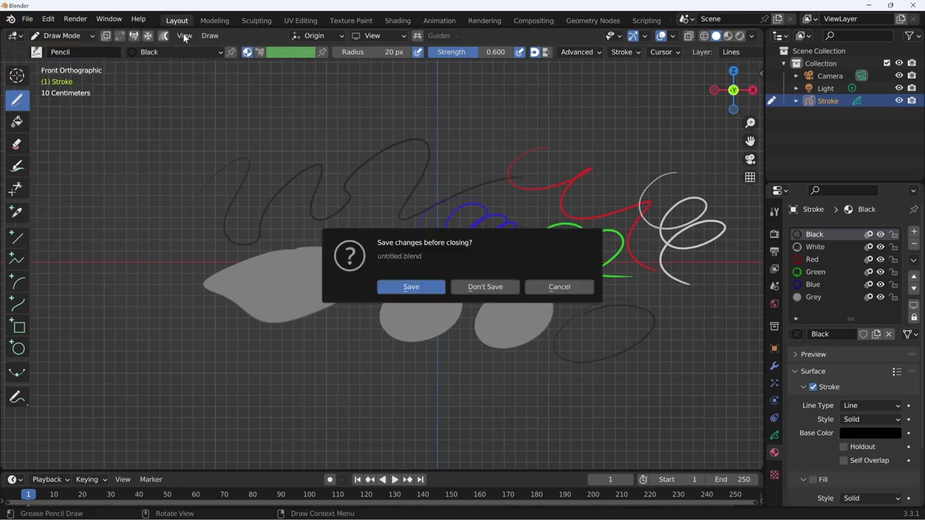
left_click(491, 289)
key("Delete")
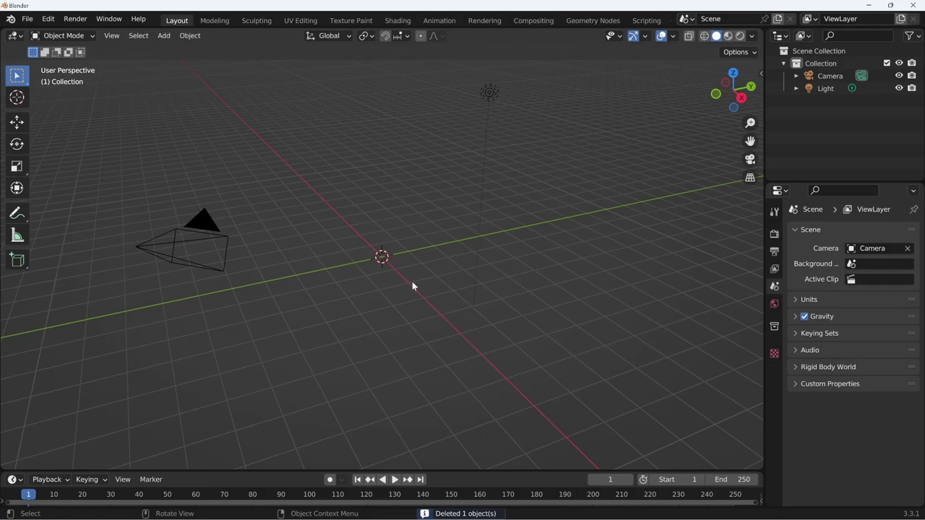
Add a blank Grease Pencil object and show its Black material settings
key("shift+a")
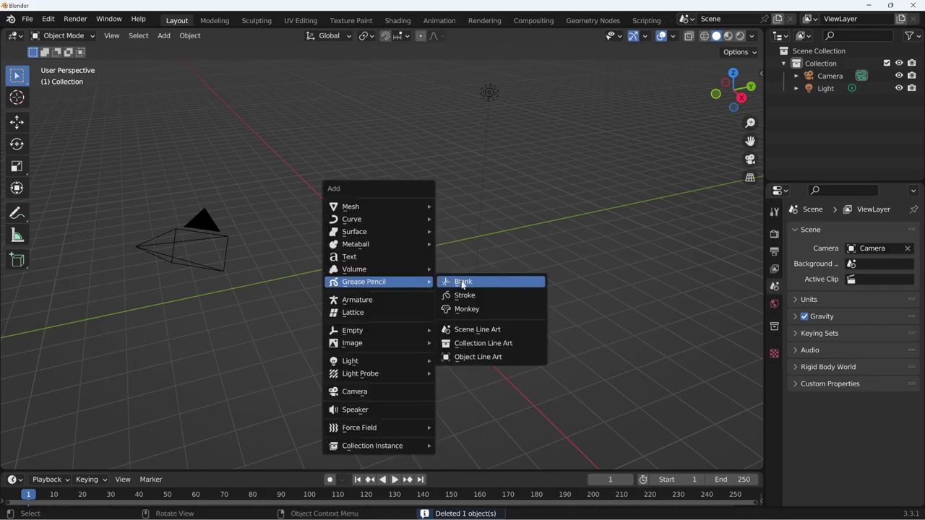
left_click(463, 285)
left_click(774, 452)
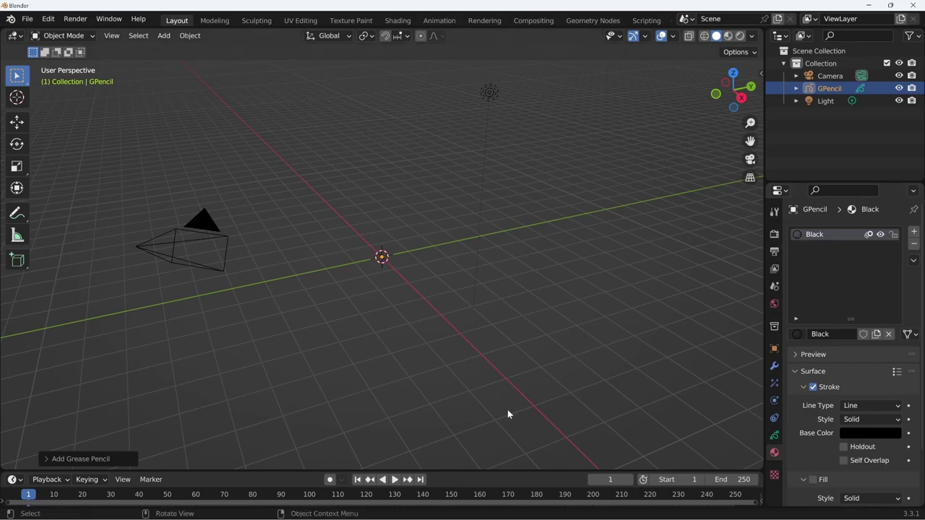
Switch GPencil to Draw Mode, draw a black looping scribble right of the origin, and orbit around it
key("ctrl+Tab")
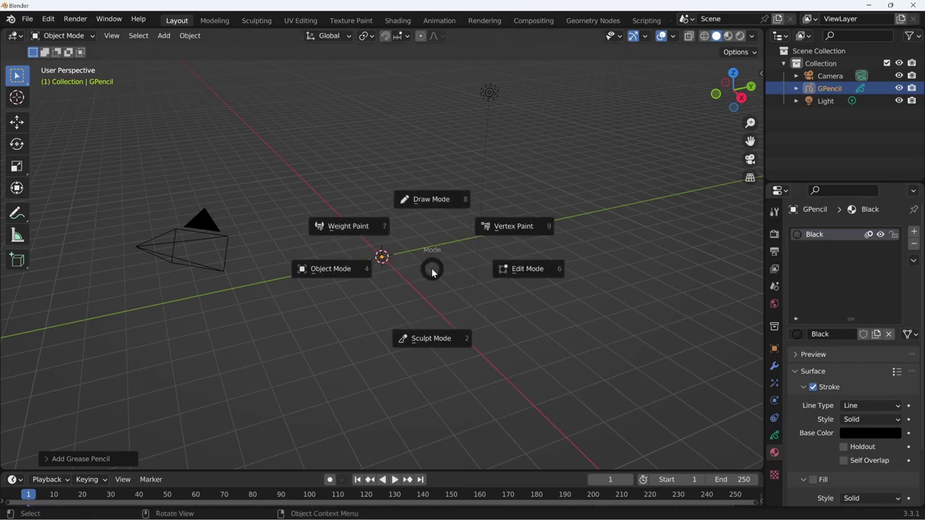
left_click(417, 235)
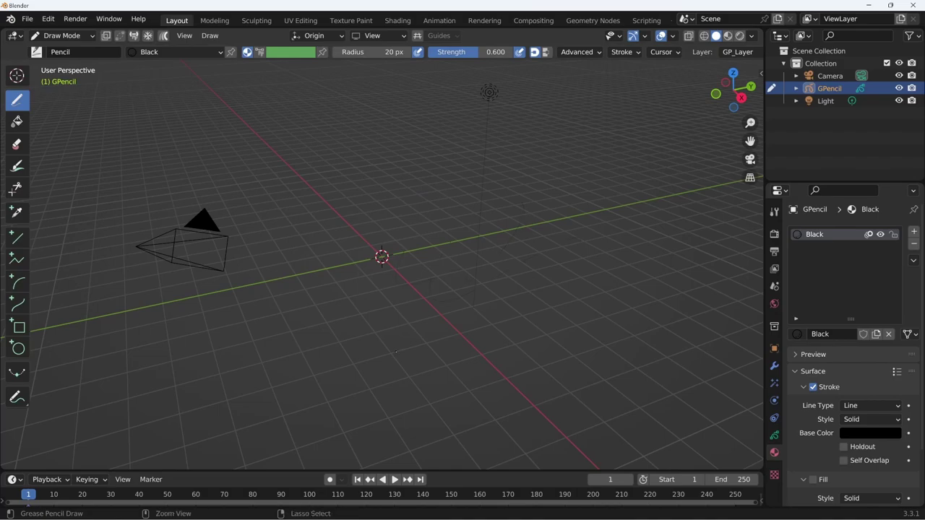
left_click_drag(565, 240, 461, 297)
middle_click_drag(483, 366, 514, 330)
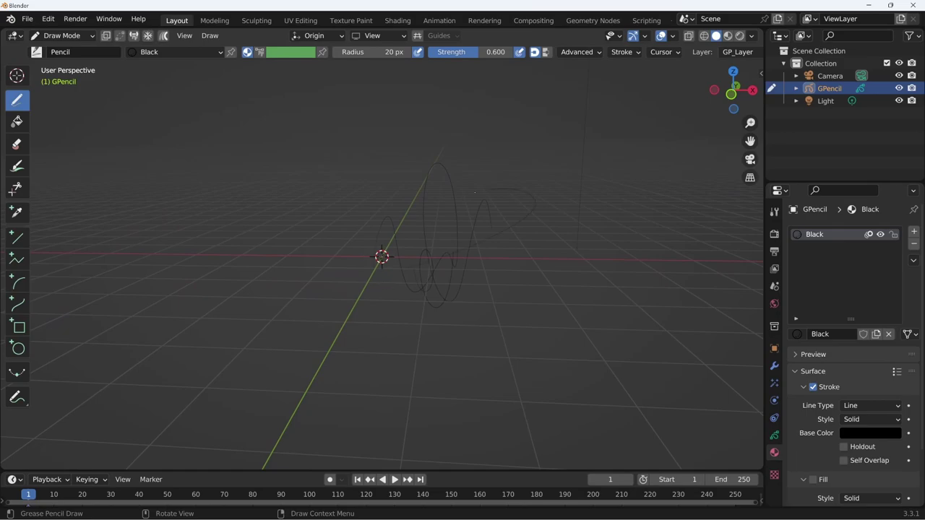
middle_click_drag(474, 343, 457, 233)
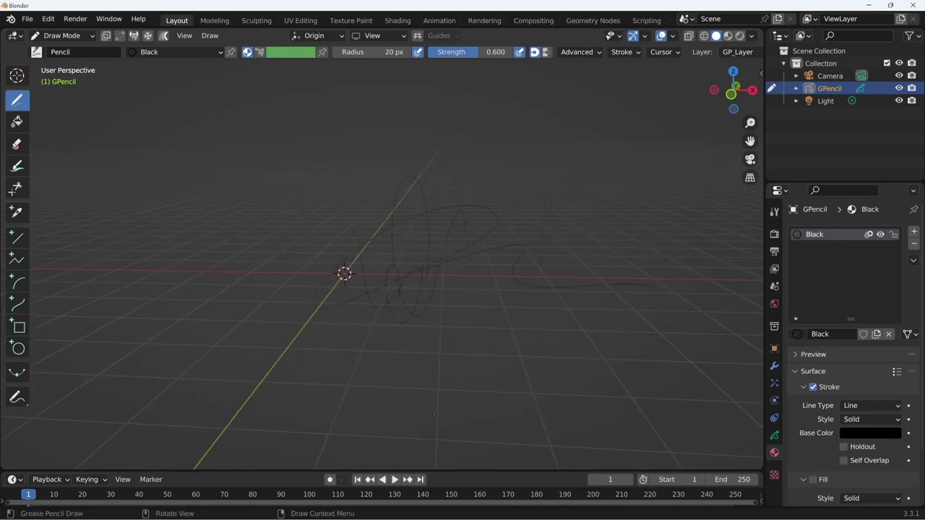
key("ctrl+Tab")
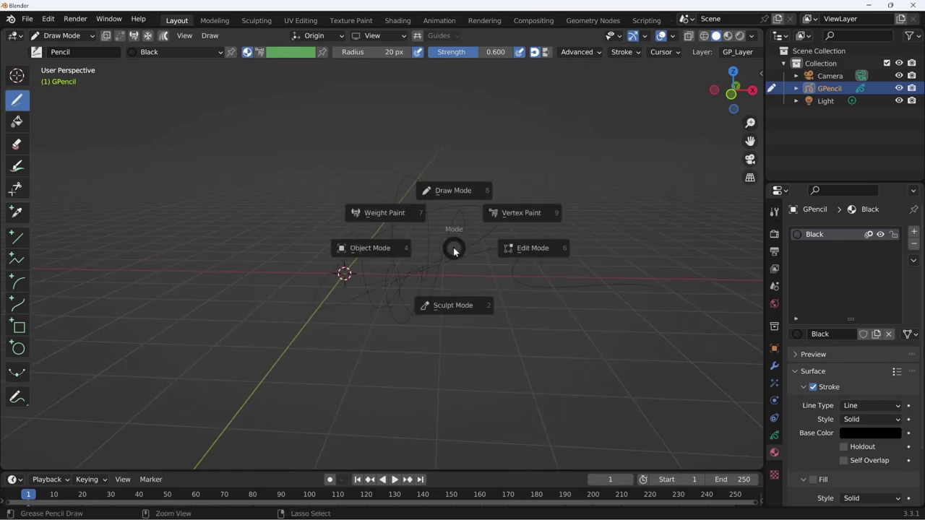
Return GPencil to Object Mode and bring up the Add menu's Grease Pencil choices
left_click(374, 255)
key("shift+a")
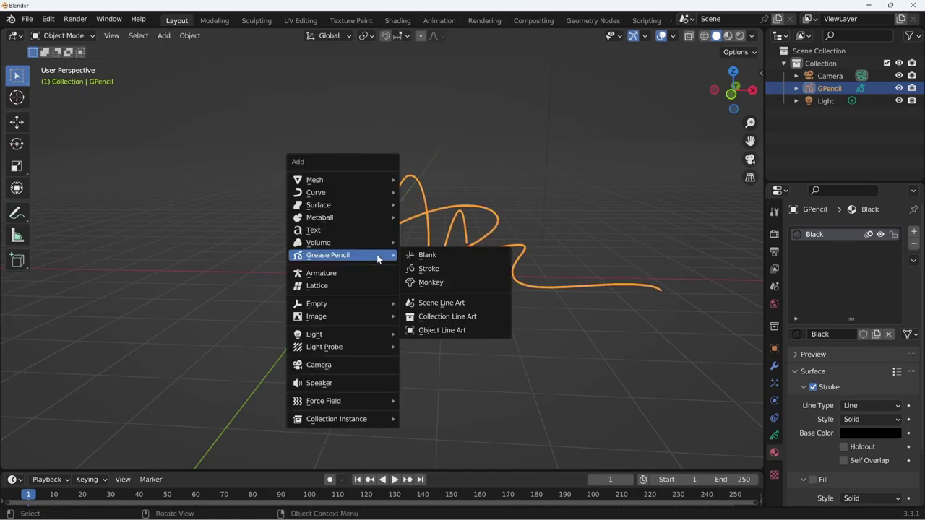
mouse_move(329, 255)
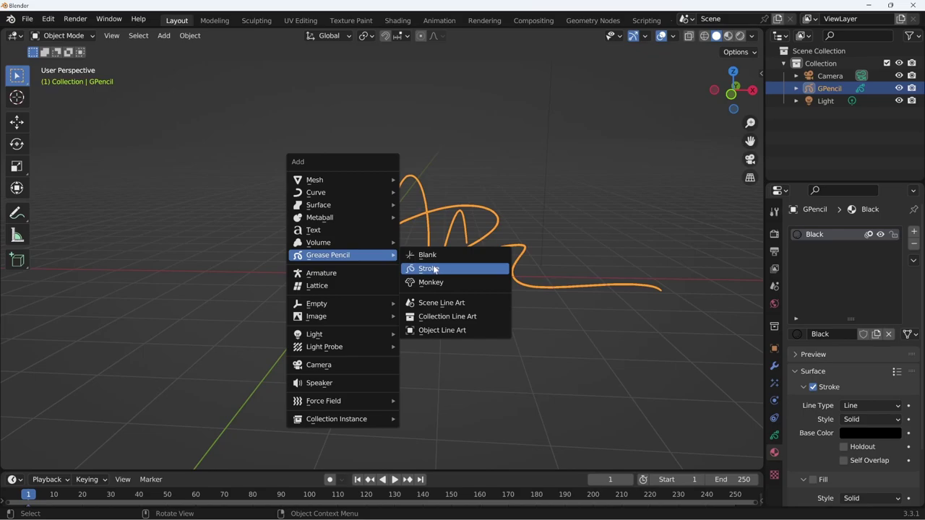
Dismiss the Add menu without adding anything and switch GPencil back to Draw Mode
left_click(436, 269)
middle_click_drag(491, 272, 477, 326)
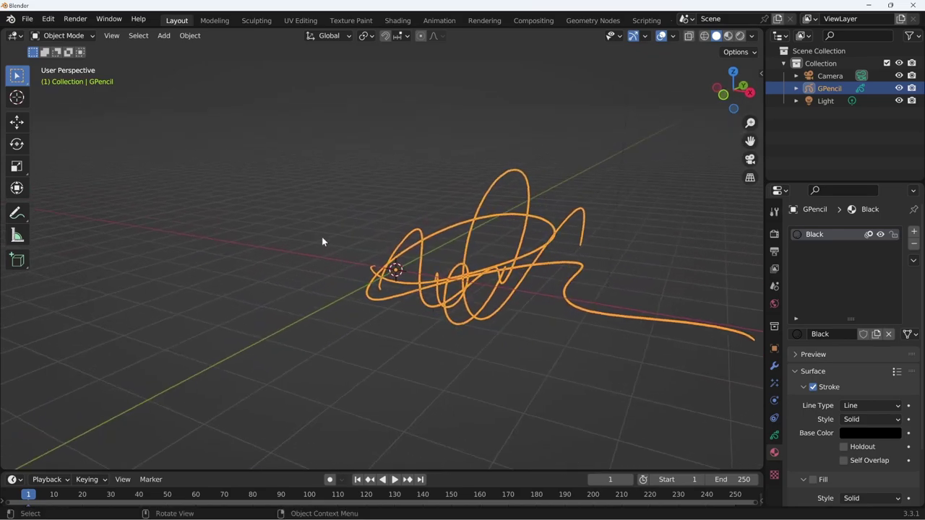
key("ctrl+Tab")
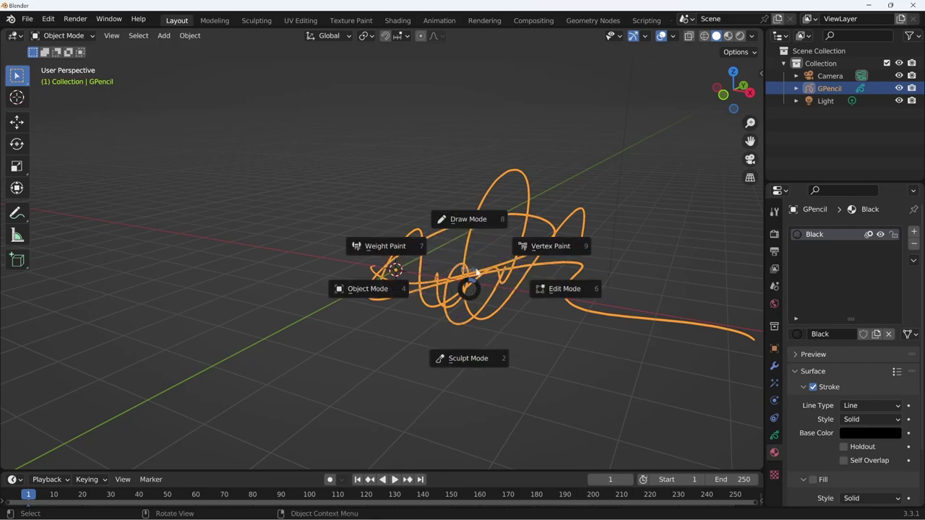
left_click(468, 219)
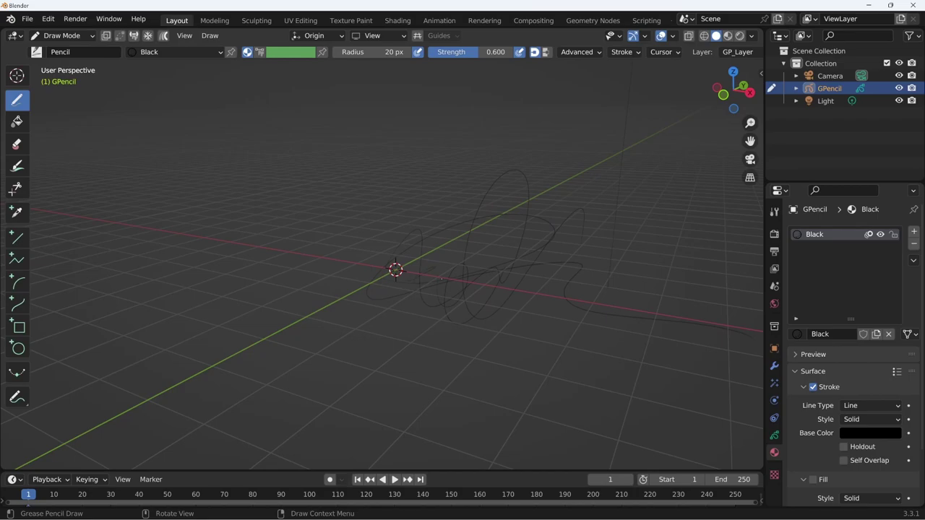
mouse_move(409, 330)
middle_mouse_down("ctrl")
mouse_move(480, 286)
mouse_move(410, 272)
mouse_move(369, 331)
middle_mouse_up("ctrl")
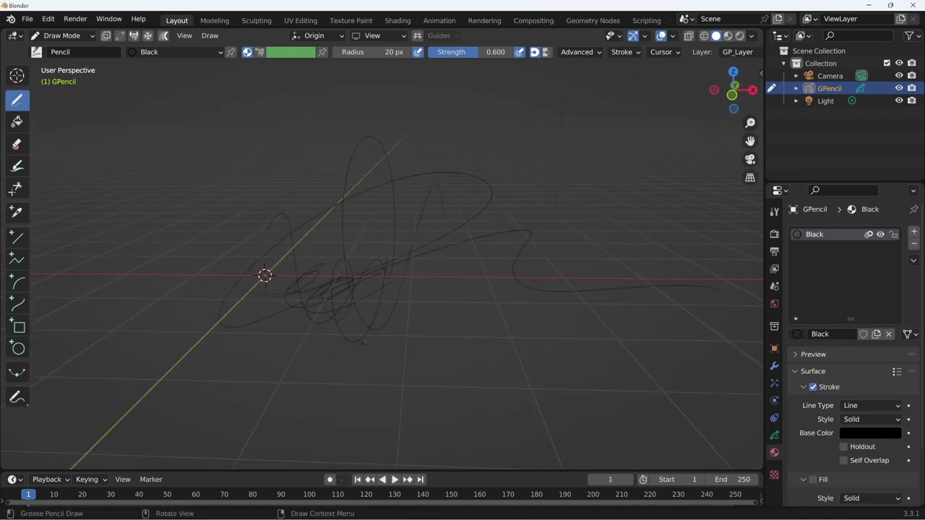
middle_click_drag(370, 330, 359, 330)
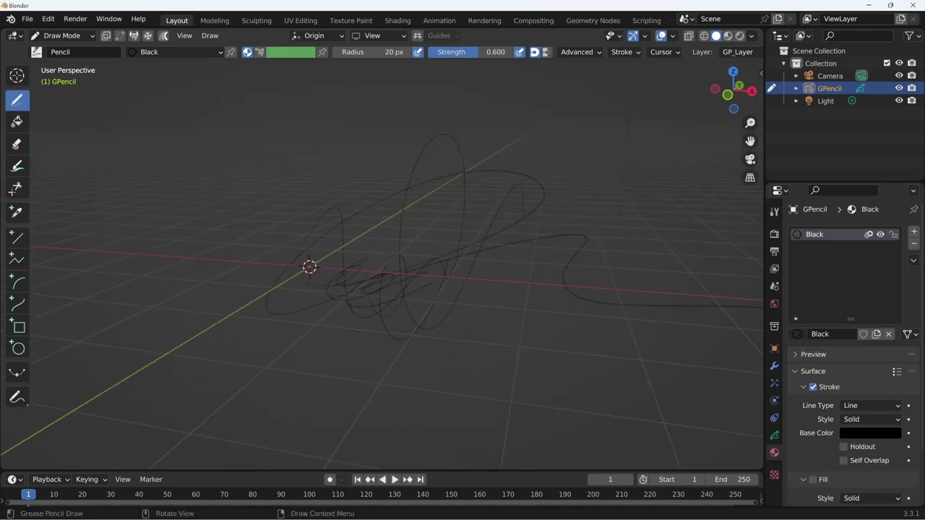
Erase stroke segments across the middle and draw short hatch strokes inside the scribble
left_click(20, 147)
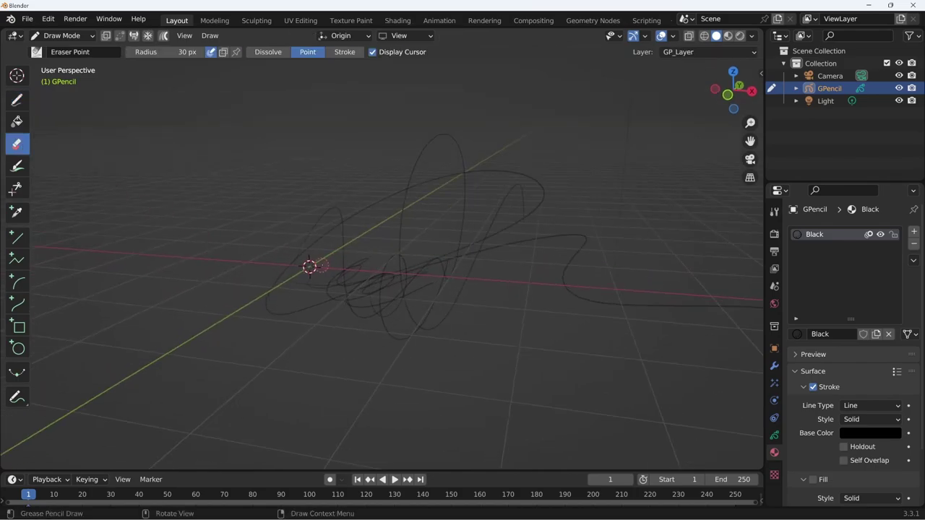
left_click_drag(289, 268, 443, 258)
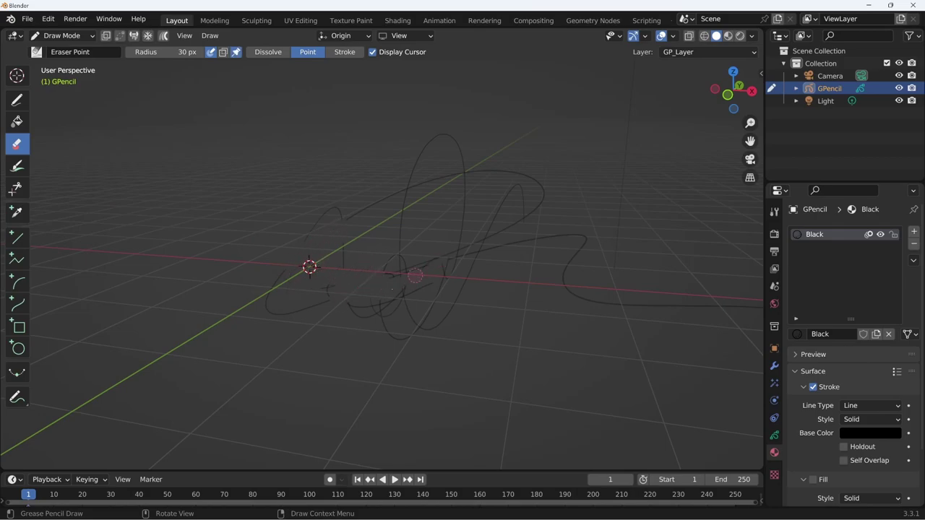
left_click(36, 52)
left_click(17, 100)
left_click_drag(474, 254, 467, 289)
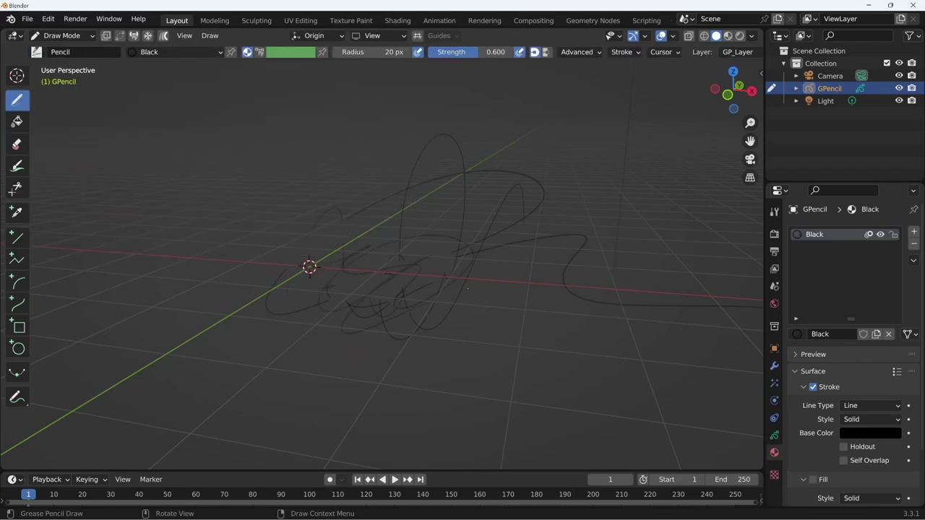
left_click(17, 144)
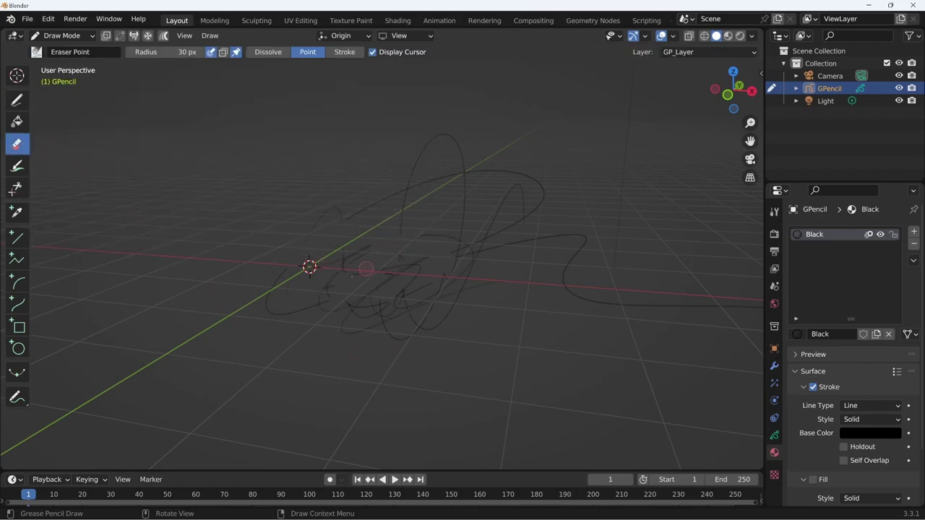
left_click(16, 99)
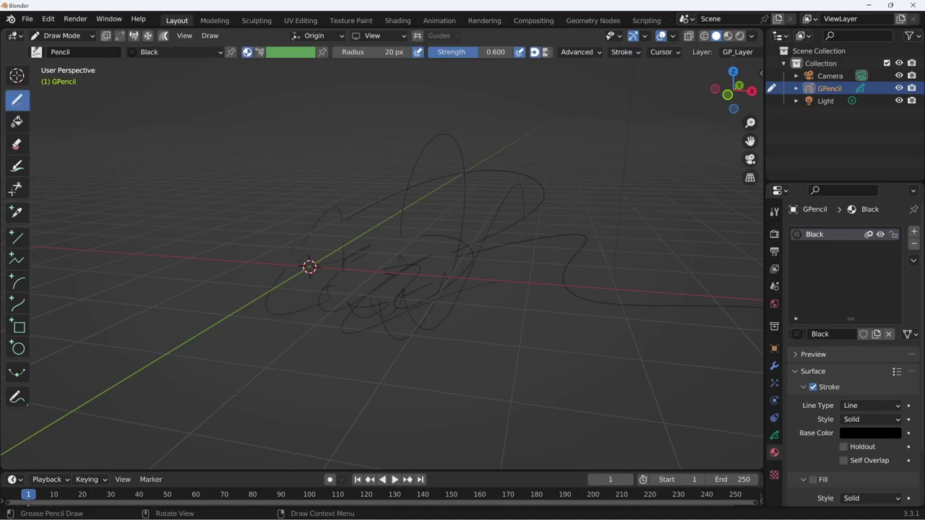
Box-erase the remaining stroke and switch GPencil into Edit Mode
key("shift+b")
mouse_move(227, 406)
left_mouse_down()
mouse_move(588, 171)
mouse_move(607, 114)
left_mouse_up()
mouse_move(474, 399)
middle_mouse_down()
mouse_move(555, 360)
mouse_move(474, 304)
mouse_move(564, 275)
mouse_move(552, 293)
middle_mouse_up()
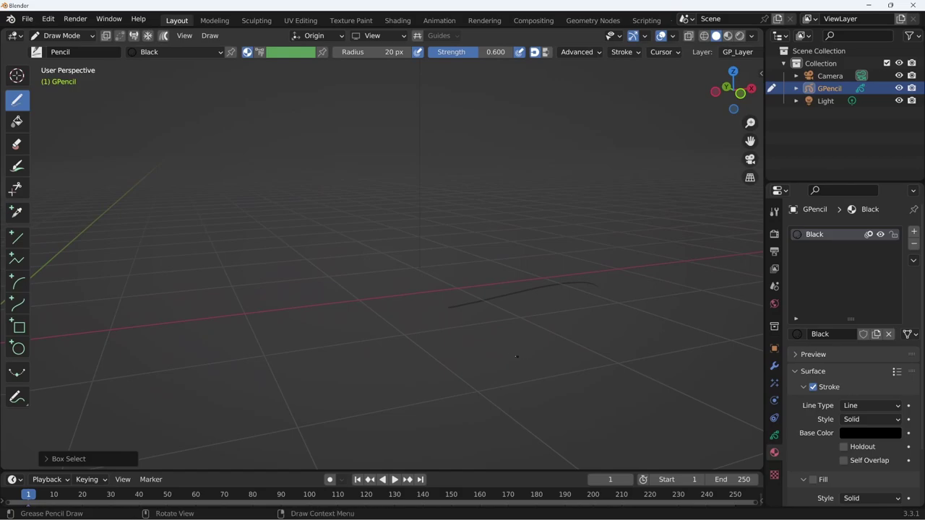
left_click_drag(430, 343, 588, 255)
mouse_move(282, 375)
middle_mouse_down("shift")
mouse_move(574, 309)
mouse_move(514, 386)
middle_mouse_up("shift")
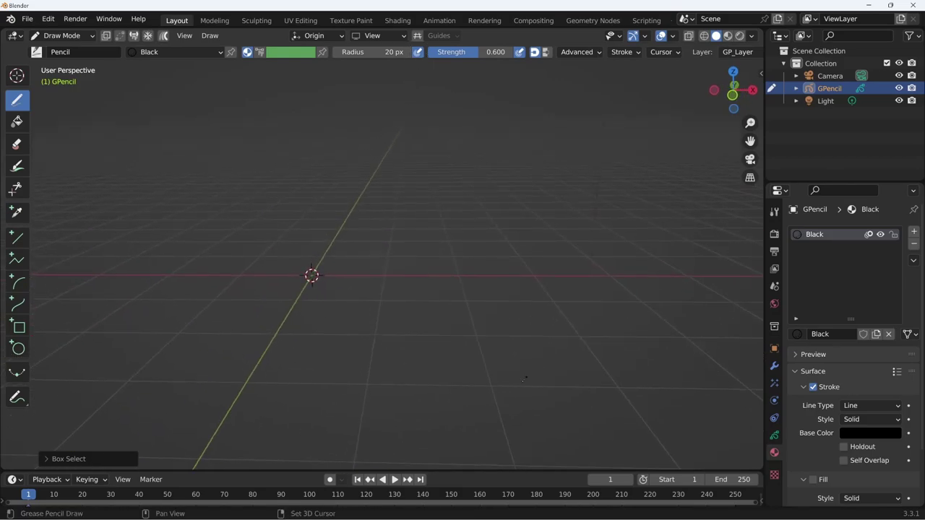
key("Tab")
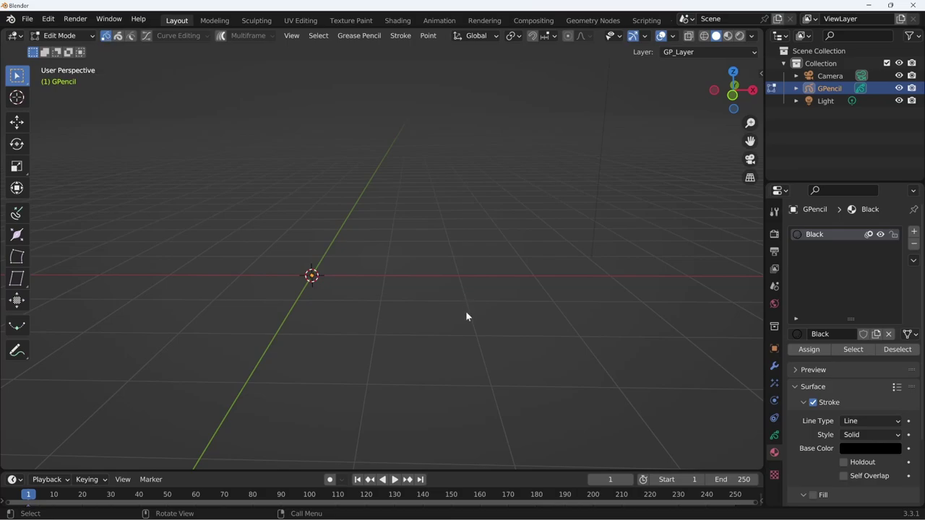
In Draw Mode, draw a rough circle around the origin, an inner spiral and a loop beside it
middle_click_drag(466, 312, 432, 304)
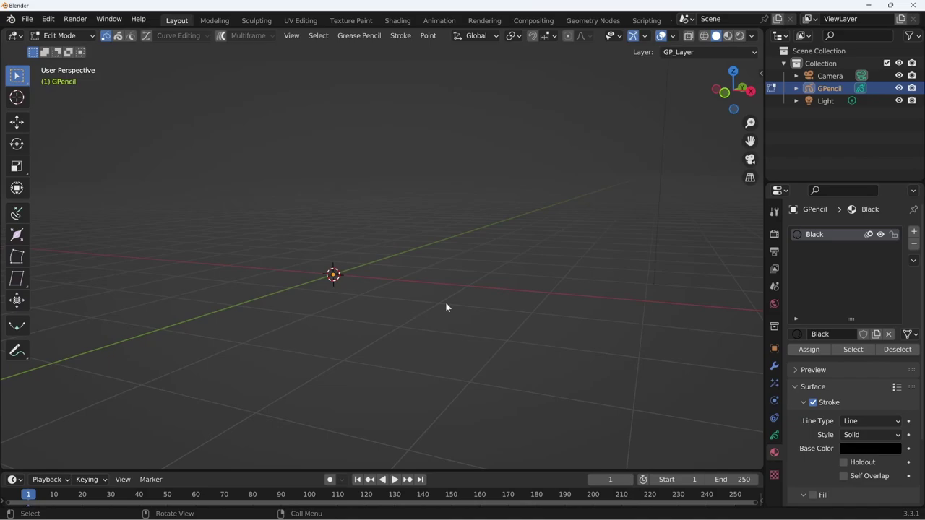
key("ctrl+Tab")
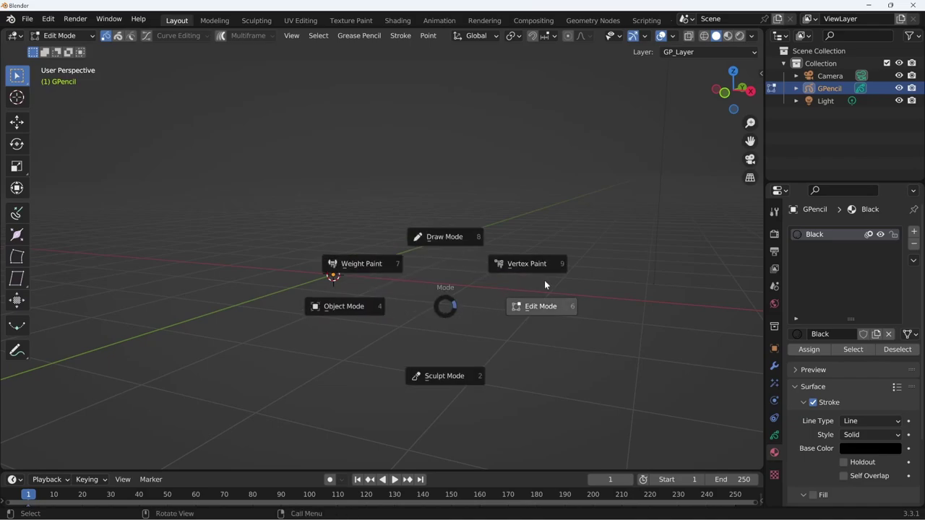
left_click(445, 237)
left_click_drag(473, 263, 462, 339)
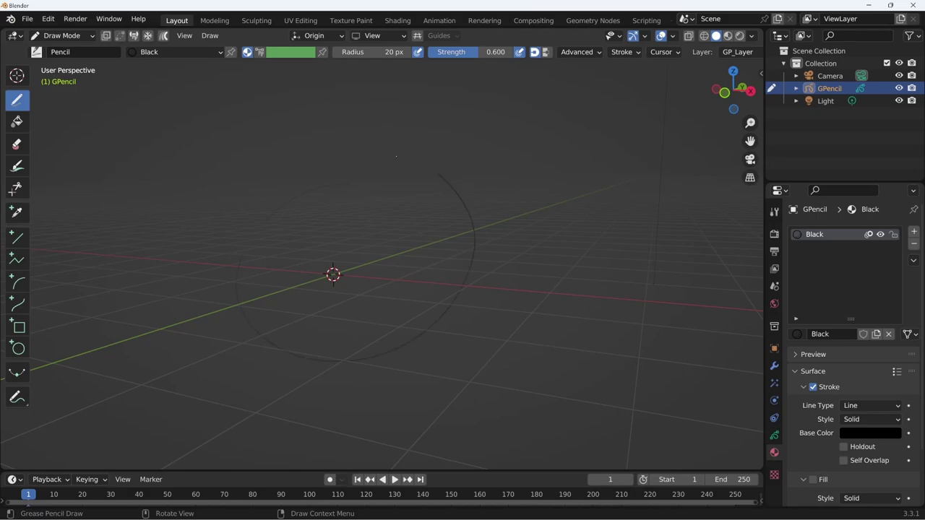
left_click_drag(484, 216, 540, 227)
left_click_drag(557, 326, 491, 308)
In Edit Mode, select all strokes and delete them as whole strokes
key("Tab")
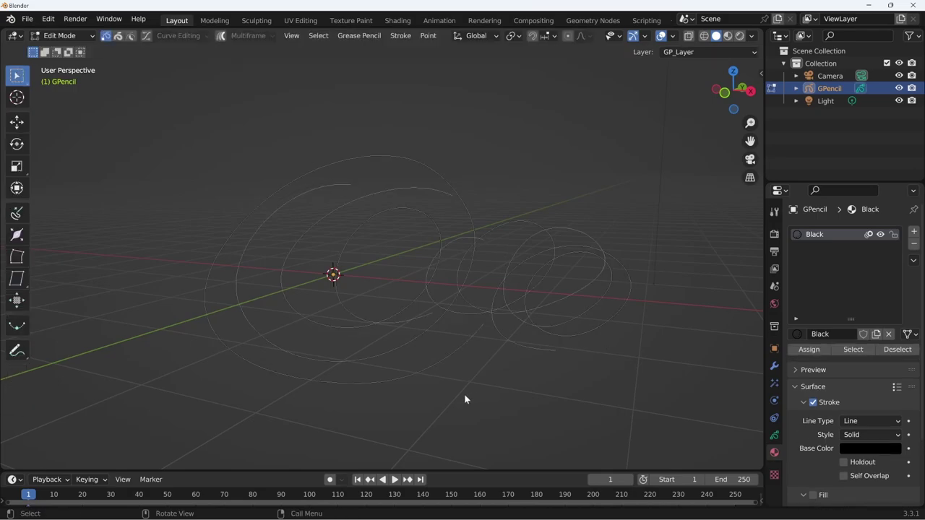
key("a")
key("x")
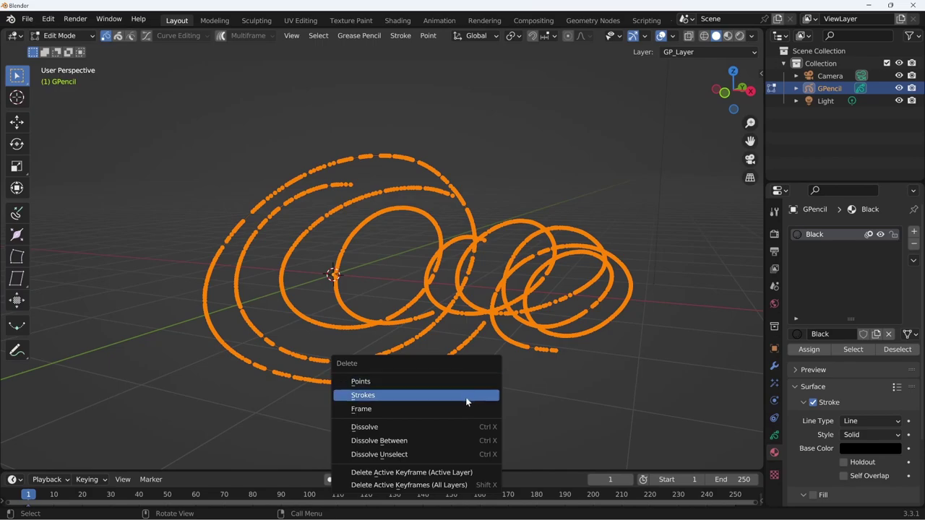
left_click(468, 397)
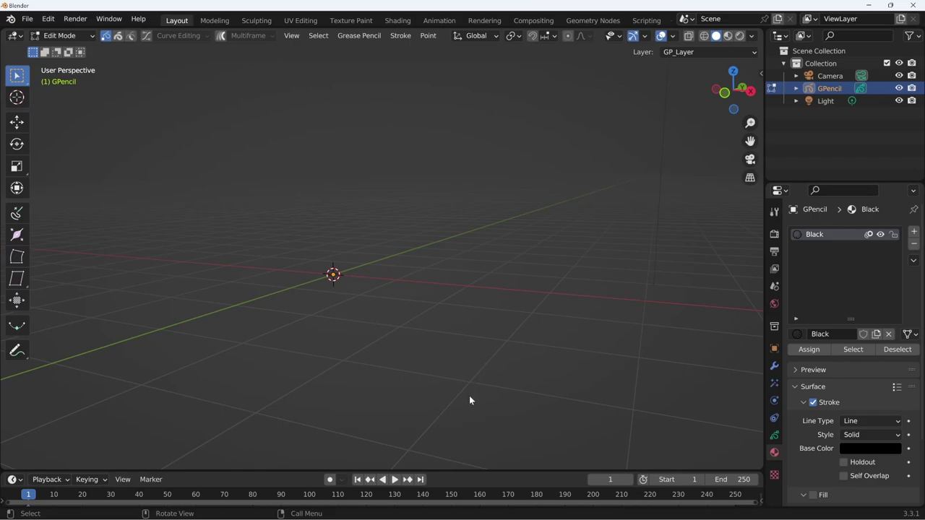
middle_click_drag(423, 297, 452, 316)
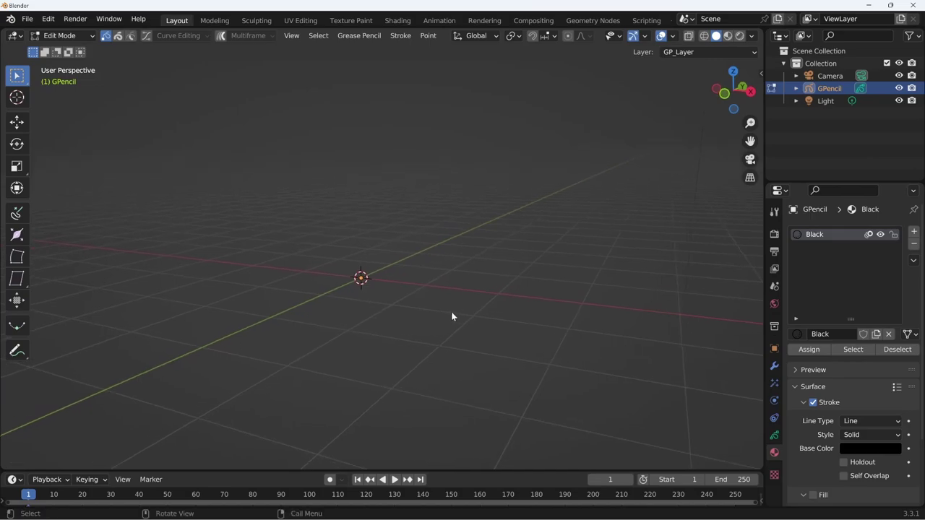
In Draw Mode, draw a long black wavy line and short hatch strokes beside the origin, then return to Edit Mode
key("Tab")
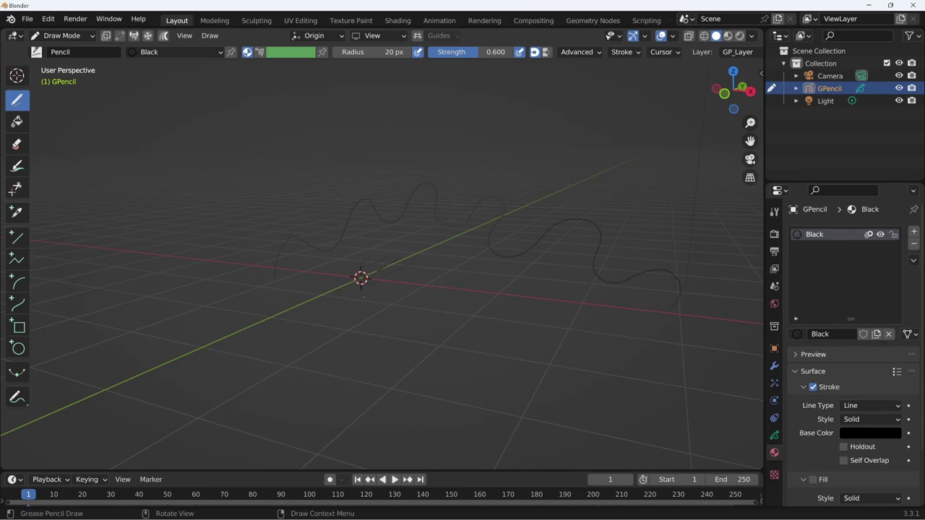
key("Tab")
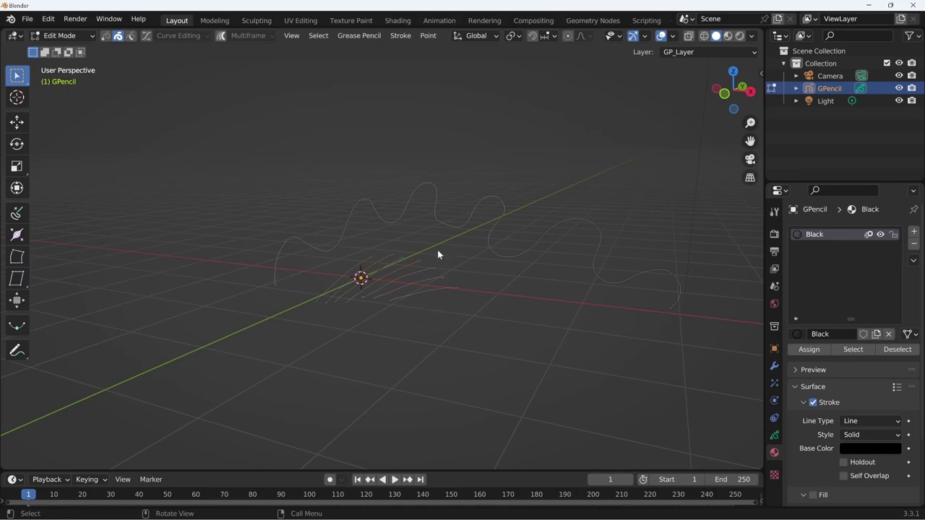
Select the hatch strokes near the origin and switch to point selection mode
left_click_drag(308, 330, 474, 257)
left_click_drag(304, 331, 427, 270)
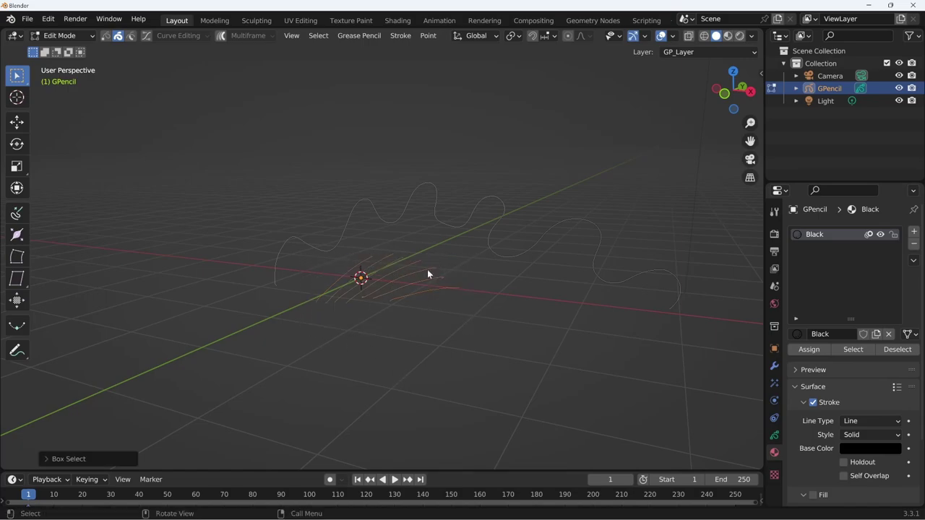
right_click_drag(344, 260, 382, 298, "ctrl")
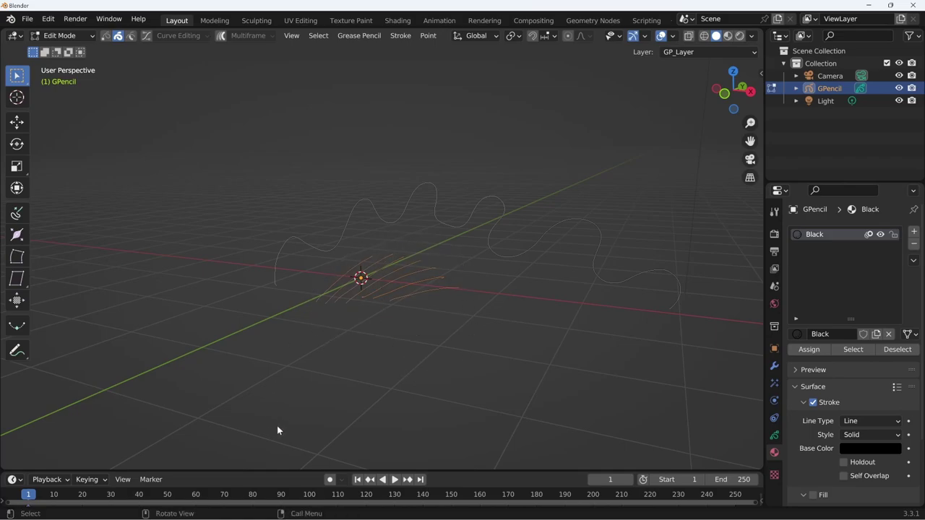
key("1")
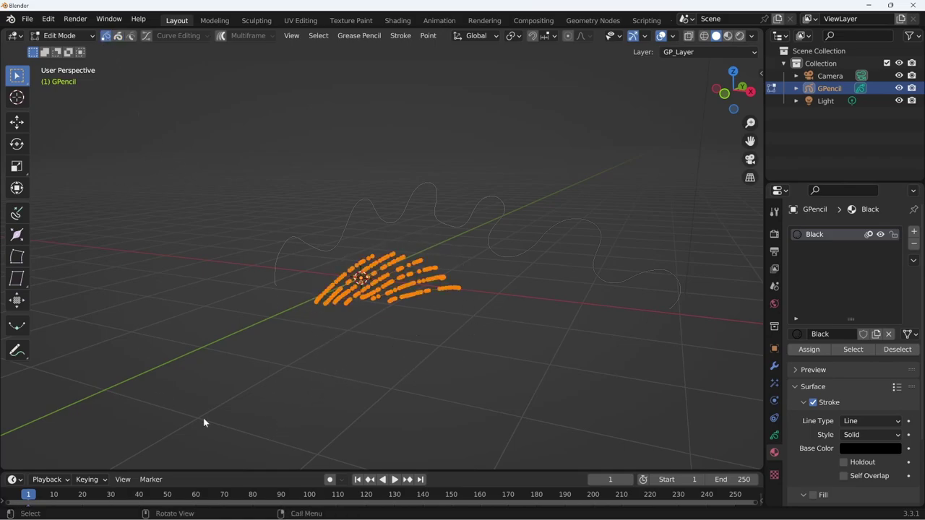
middle_click_drag(203, 418, 351, 345)
Try picking individual points on the hatch strokes, then clear and undo the selection
left_click(374, 349)
key("r")
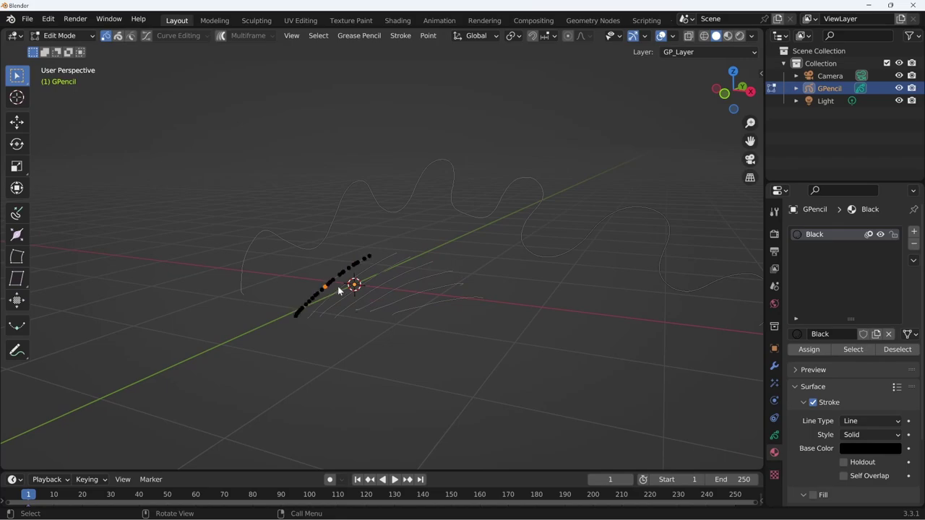
left_click(333, 283)
mouse_move(283, 379)
middle_mouse_down()
mouse_move(372, 293)
mouse_move(316, 313)
mouse_move(269, 310)
mouse_move(336, 310)
mouse_move(320, 314)
middle_mouse_up()
left_click(260, 331)
key("ctrl+z")
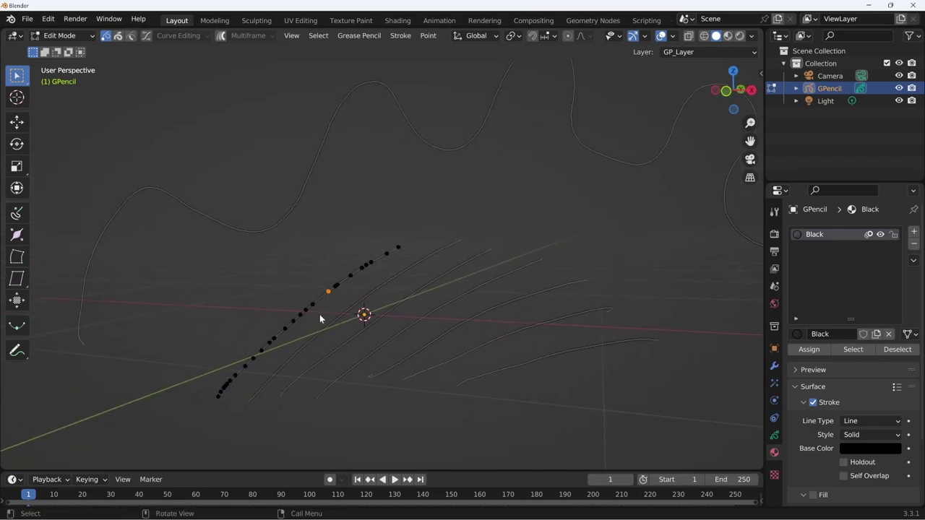
Box-select points on the two left hatch strokes and delete them
left_click_drag(339, 272, 276, 327)
middle_click_drag(262, 367, 331, 337)
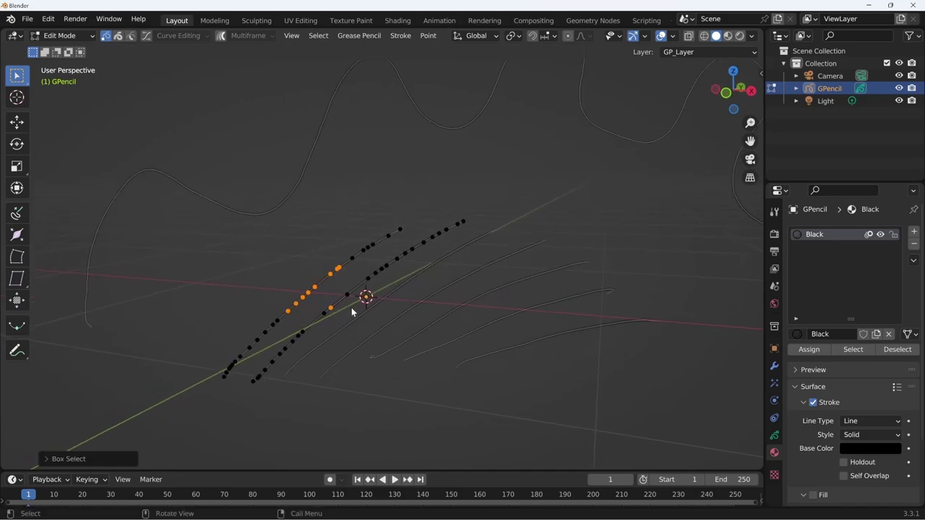
key("x")
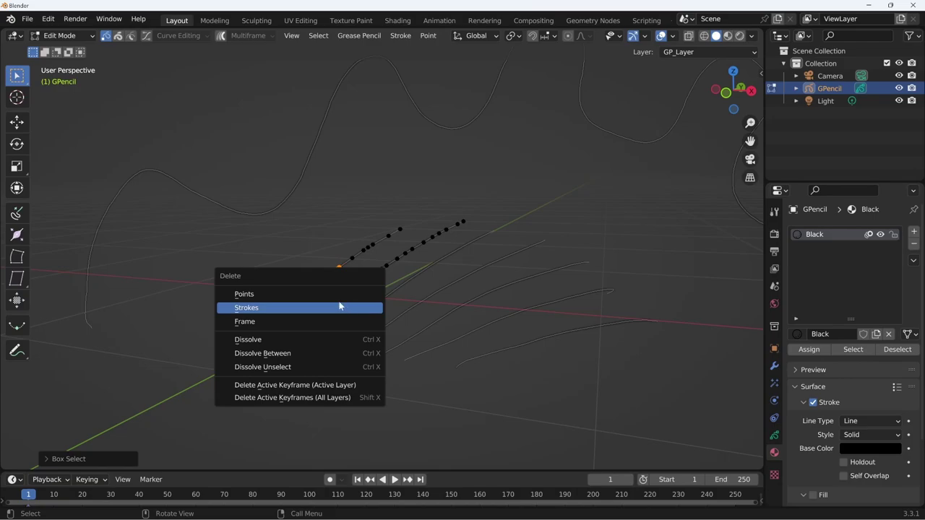
left_click(256, 295)
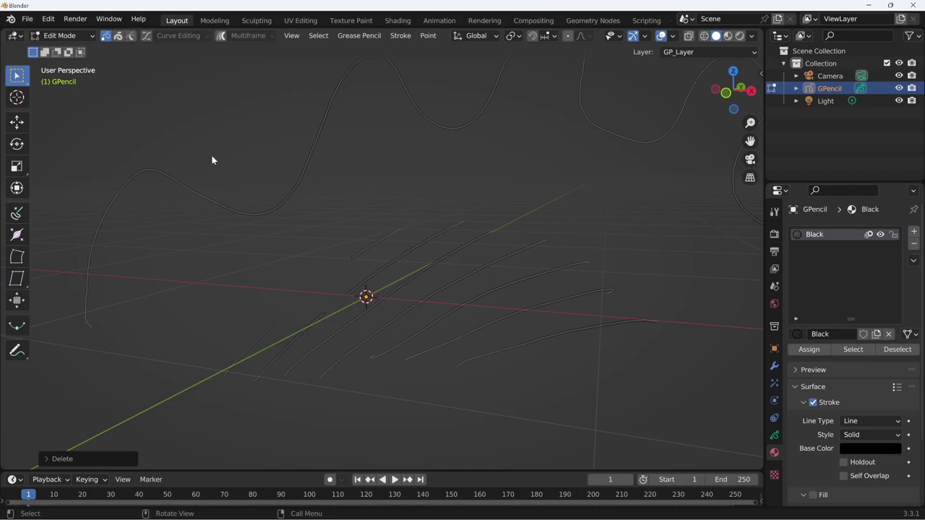
Select a single point on another hatch stroke and delete it
left_click(363, 254)
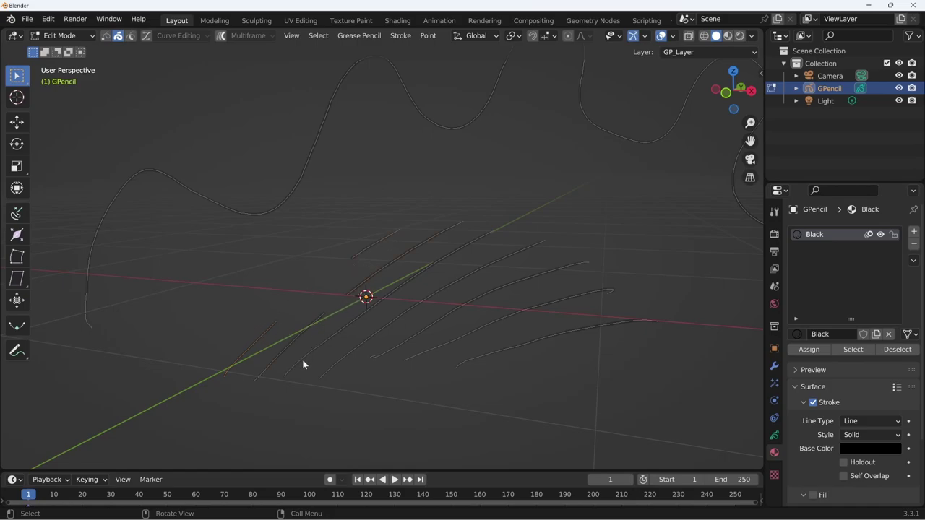
left_click(105, 37)
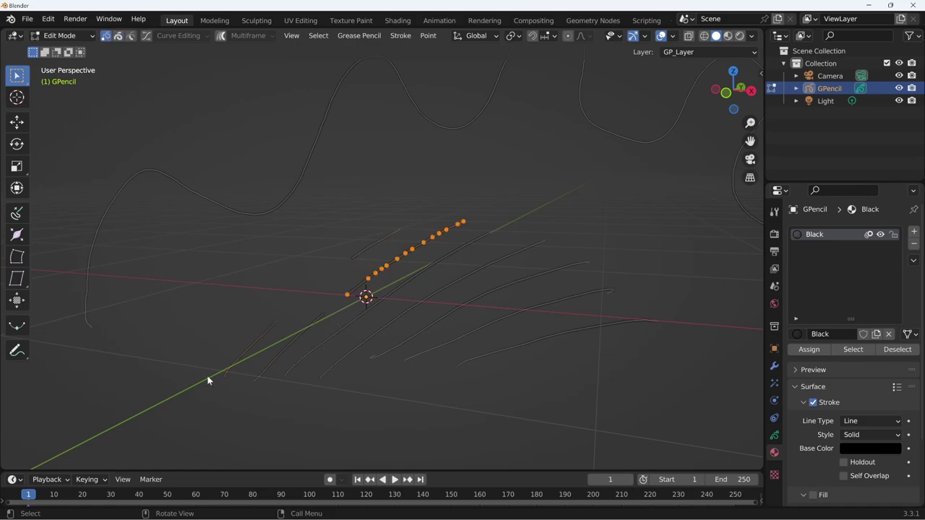
left_click(388, 296)
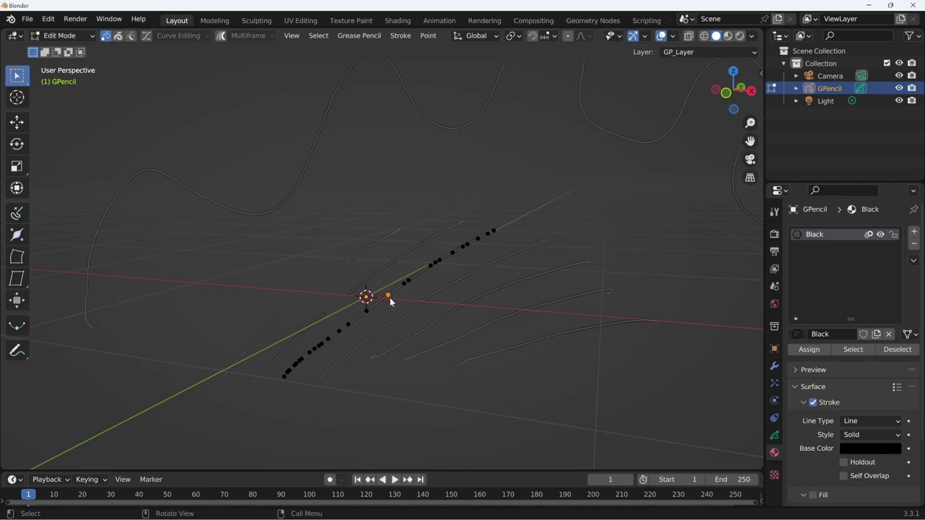
key("x")
left_click(389, 299)
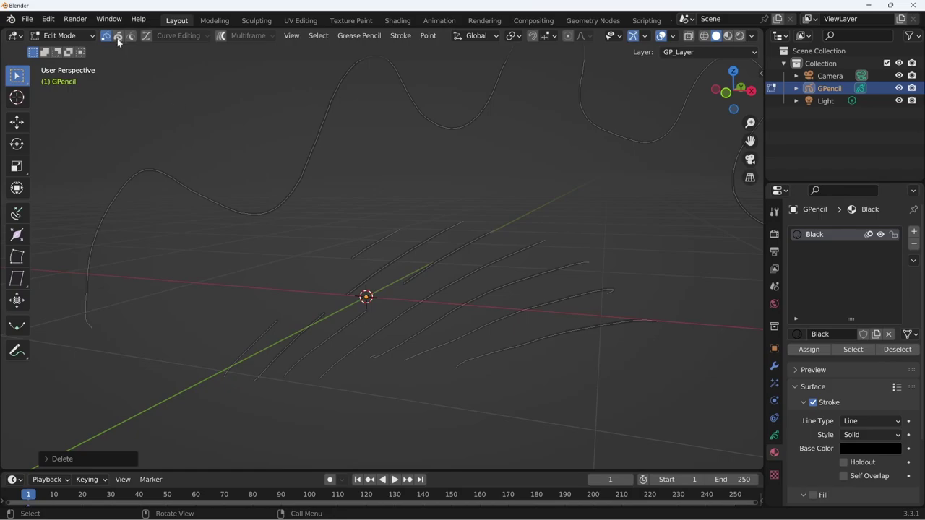
Zoom out and orbit to review the wavy line above the shortened hatch strokes
left_click(424, 271)
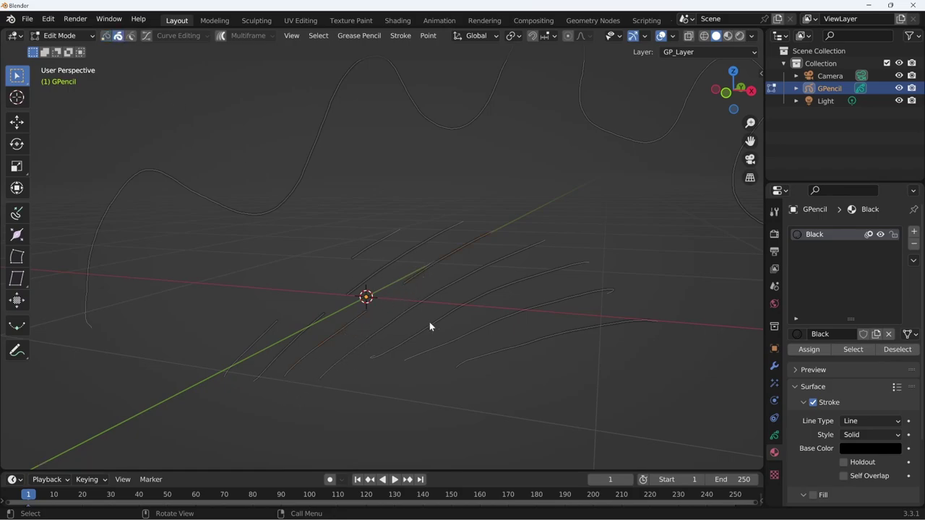
scroll(437, 340, "down", 2)
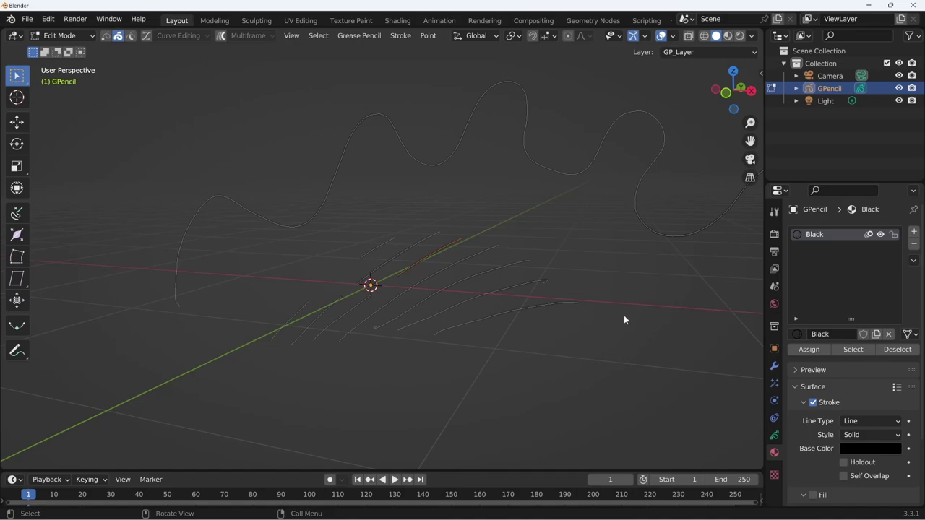
mouse_move(624, 315)
middle_mouse_down()
mouse_move(536, 356)
mouse_move(527, 374)
middle_mouse_up()
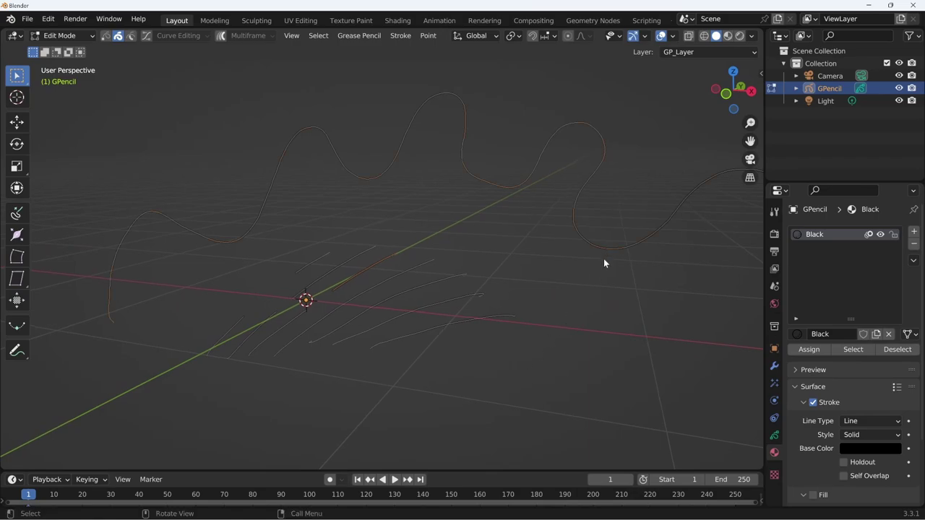
mouse_move(606, 270)
middle_mouse_down()
mouse_move(555, 306)
mouse_move(270, 325)
mouse_move(524, 291)
mouse_move(471, 324)
middle_mouse_up()
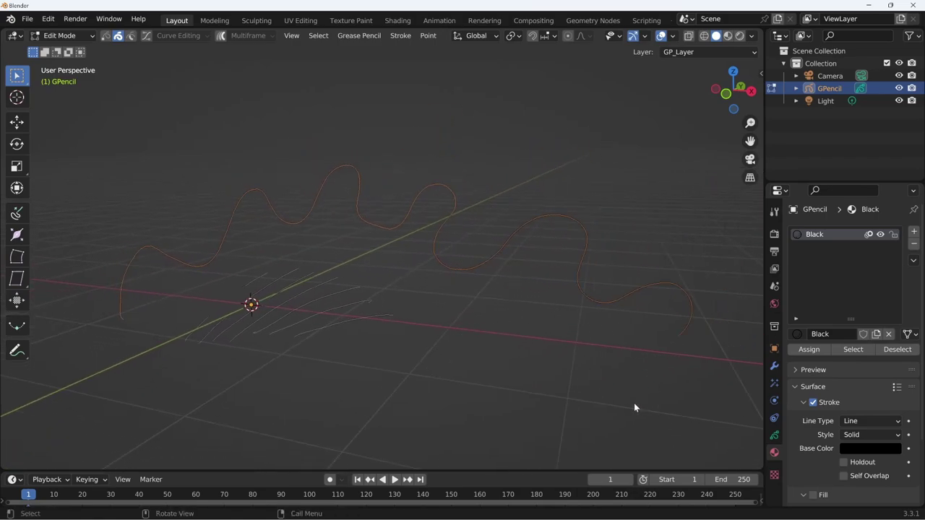